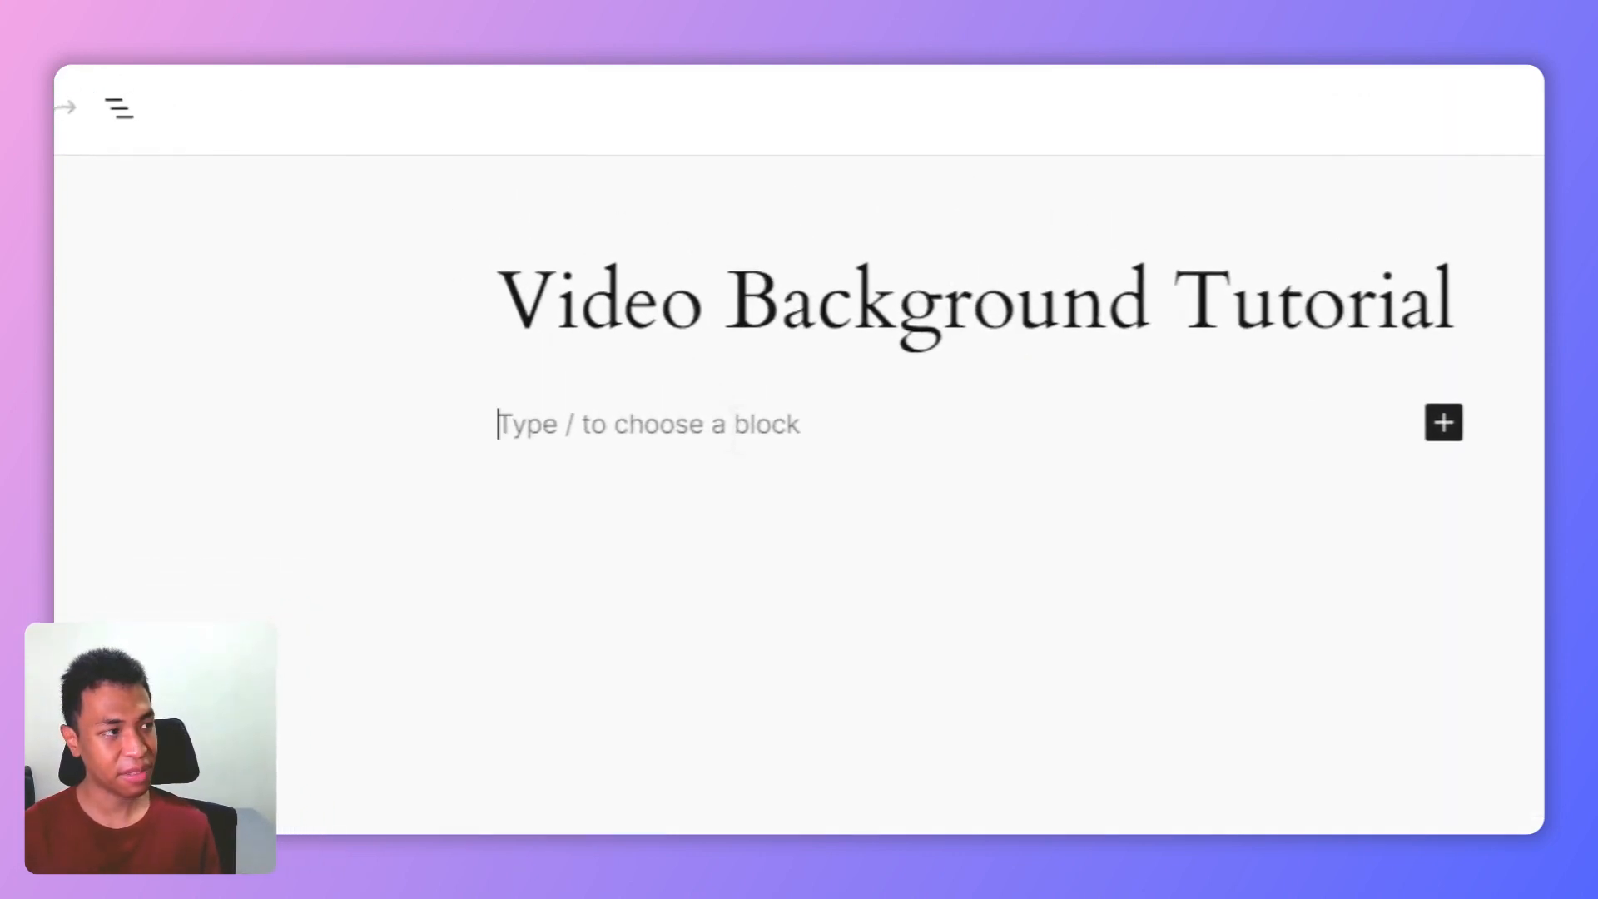
Step: Insert a Cover block below the post title and use RR-2_2.mp4 from the media library as its background video
text(/cover)
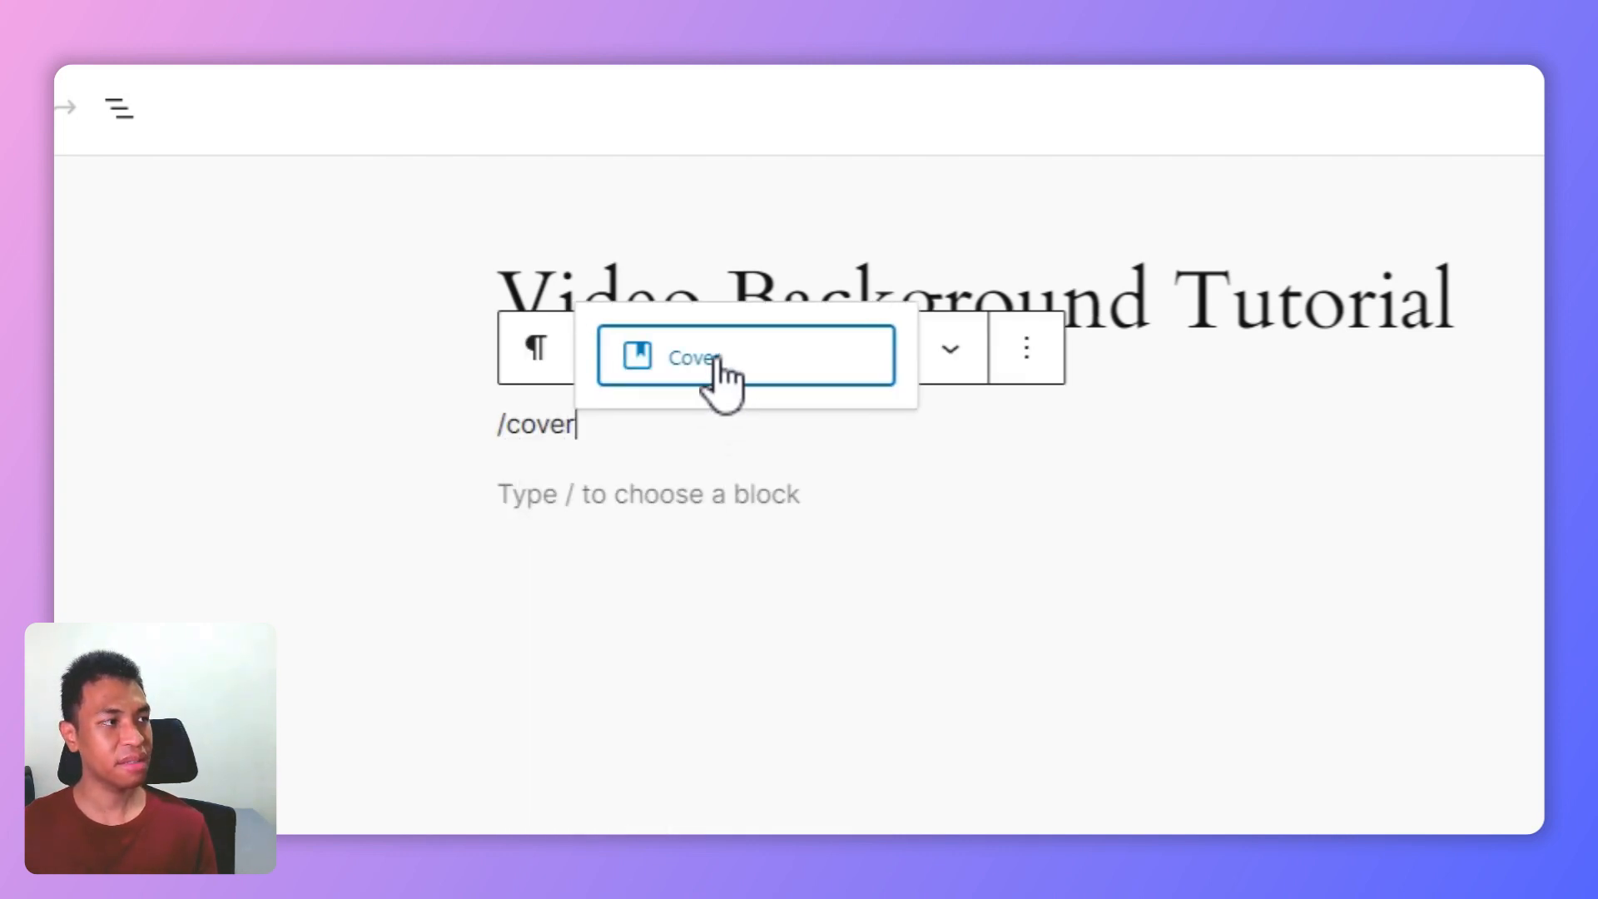
click(717, 359)
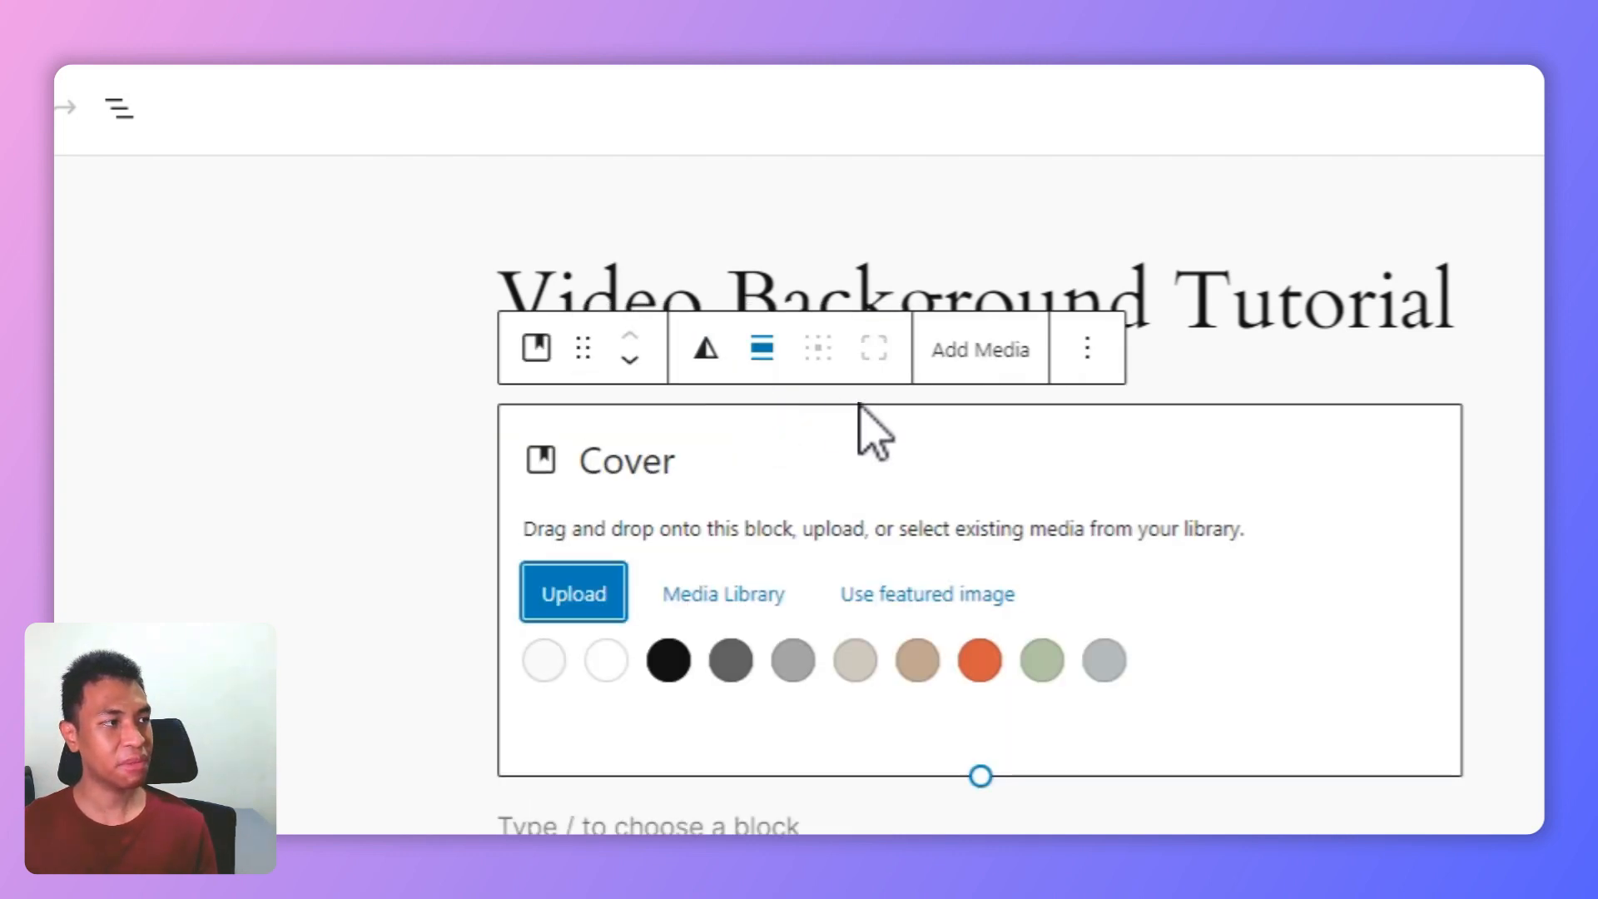
click(724, 593)
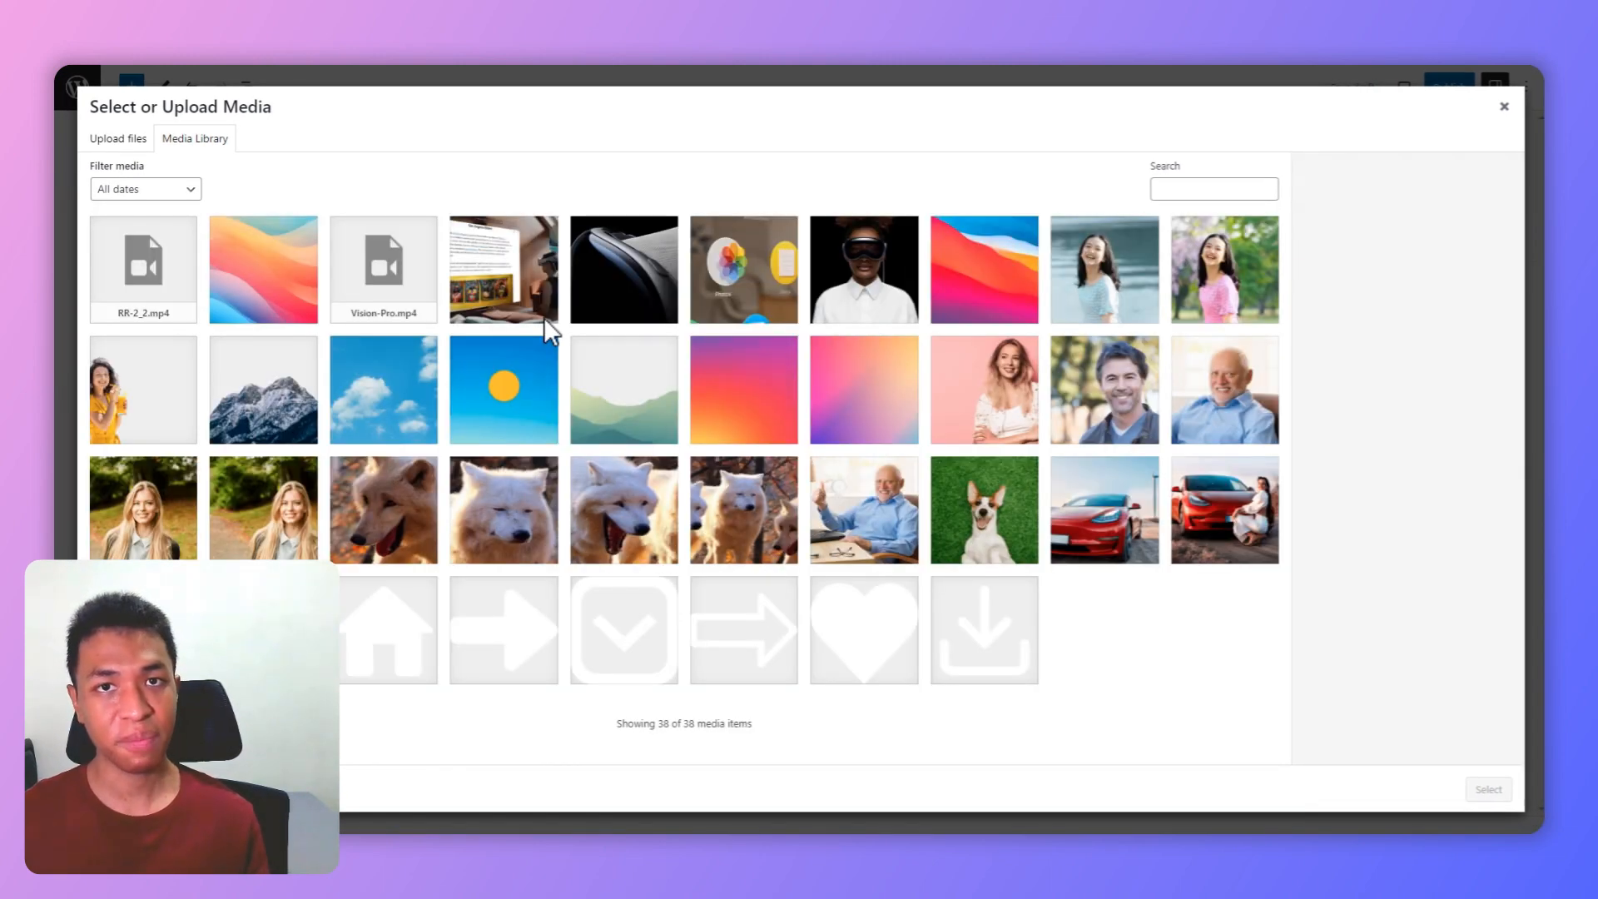
click(155, 279)
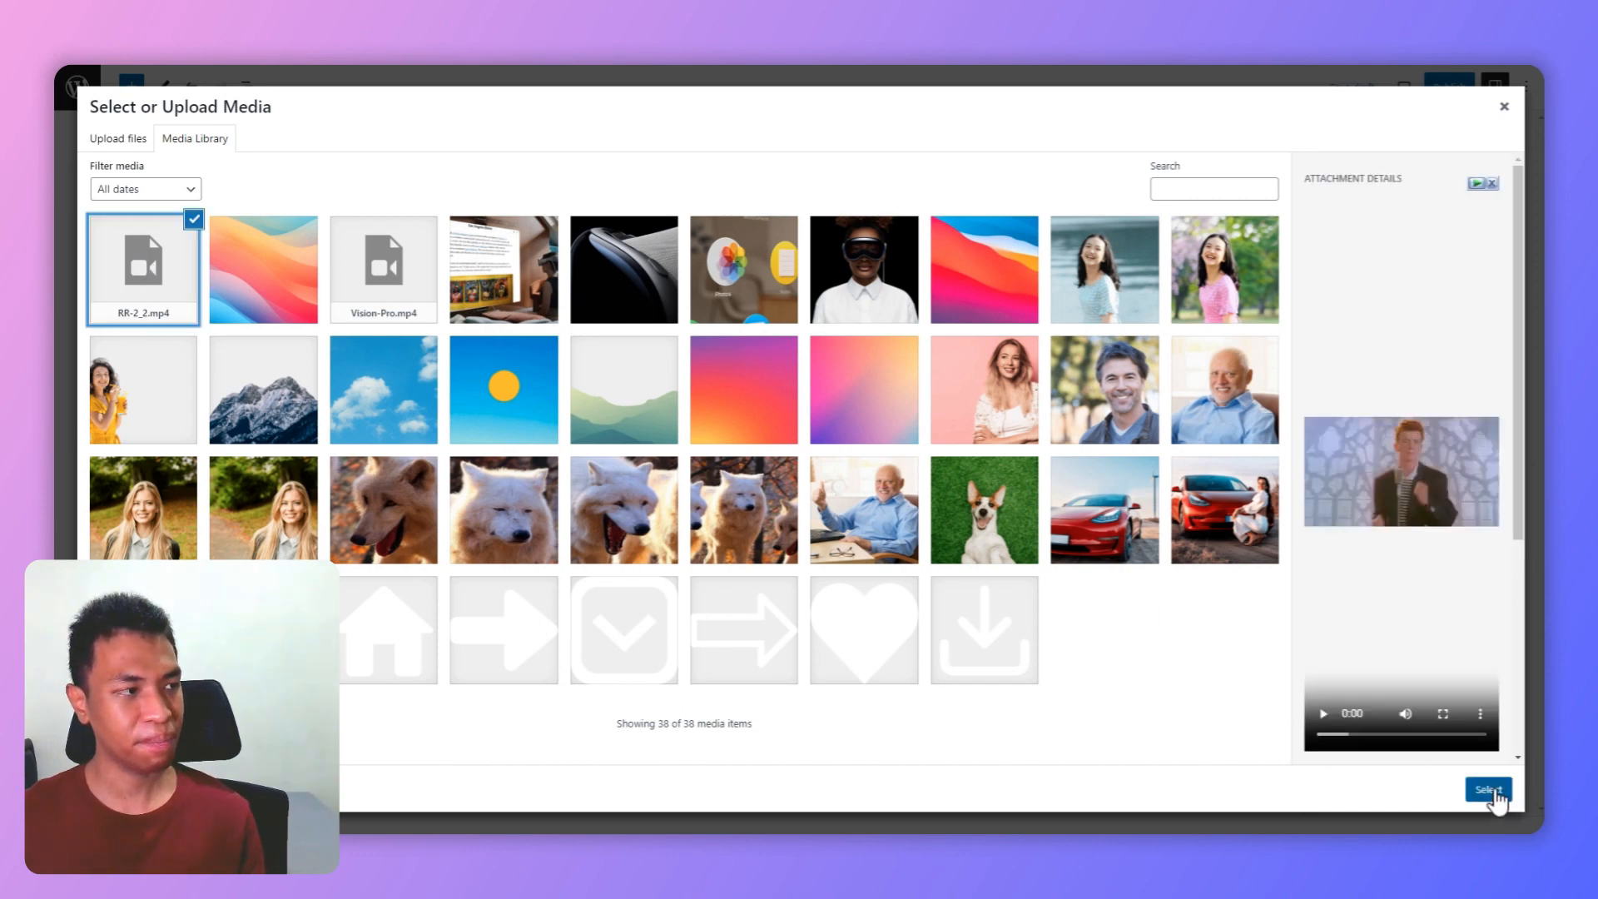
click(1489, 791)
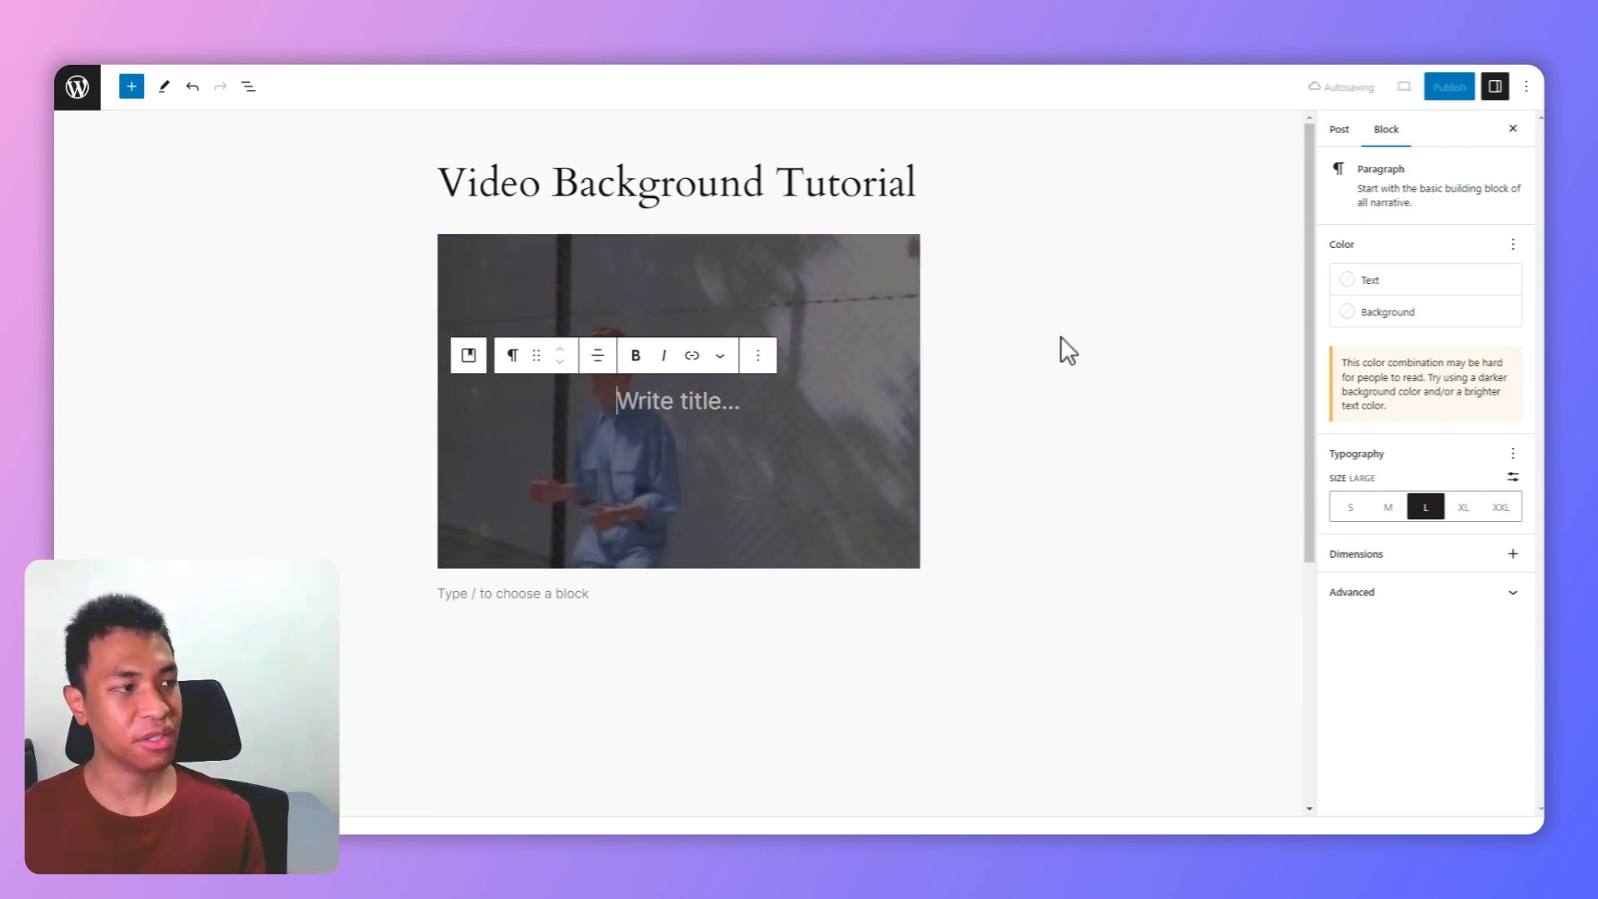
Step: Align the Cover block to full width
click(547, 262)
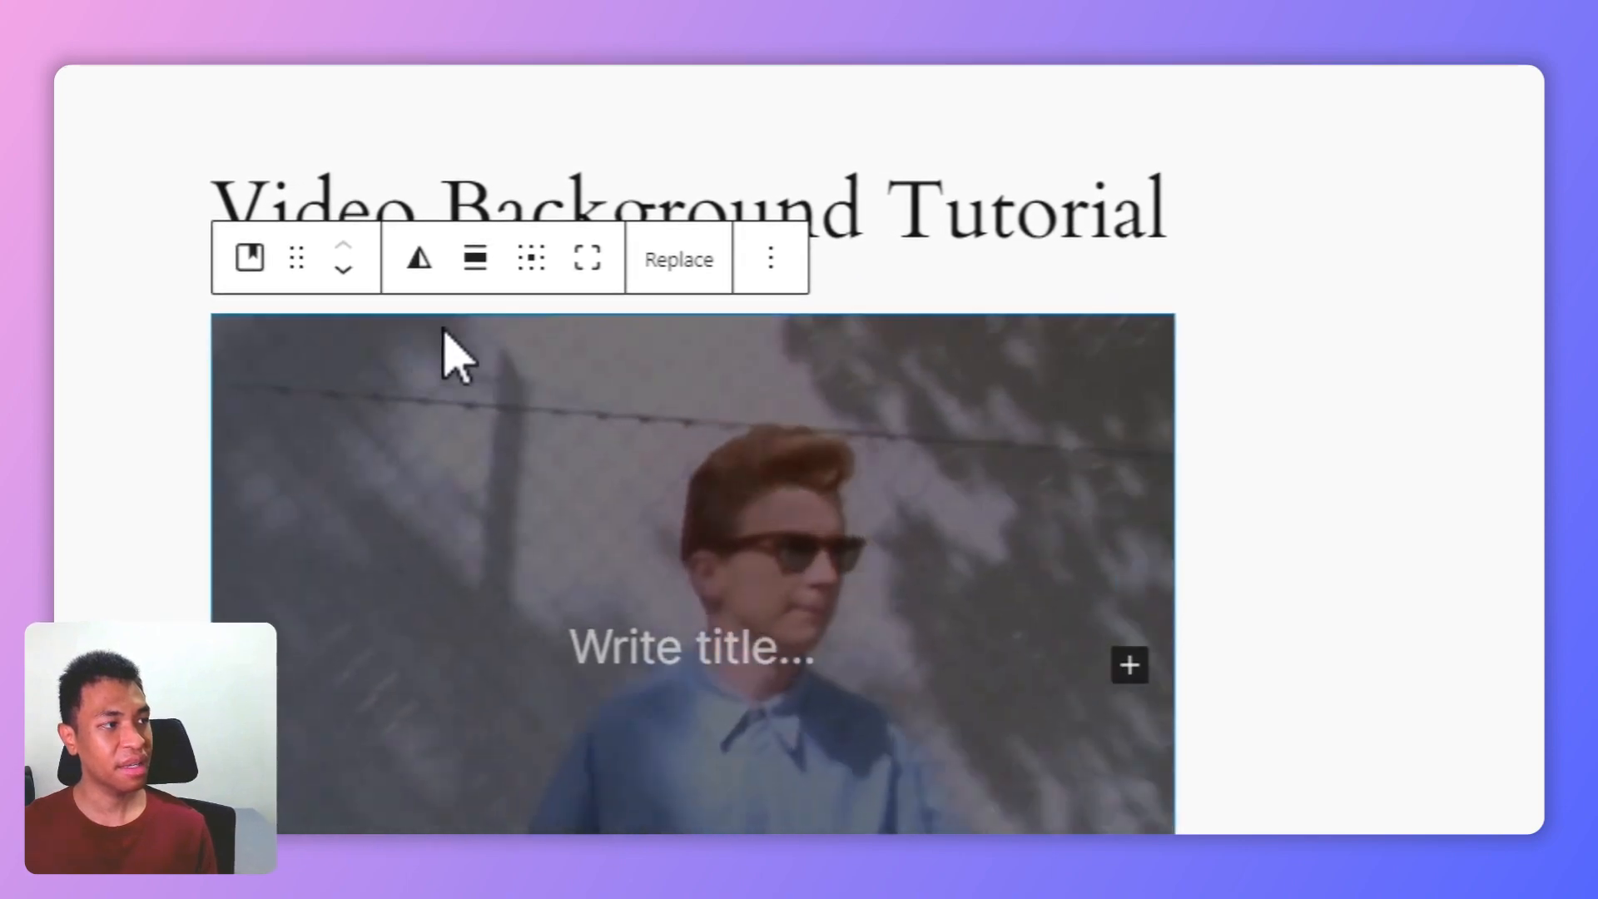
click(571, 209)
click(582, 503)
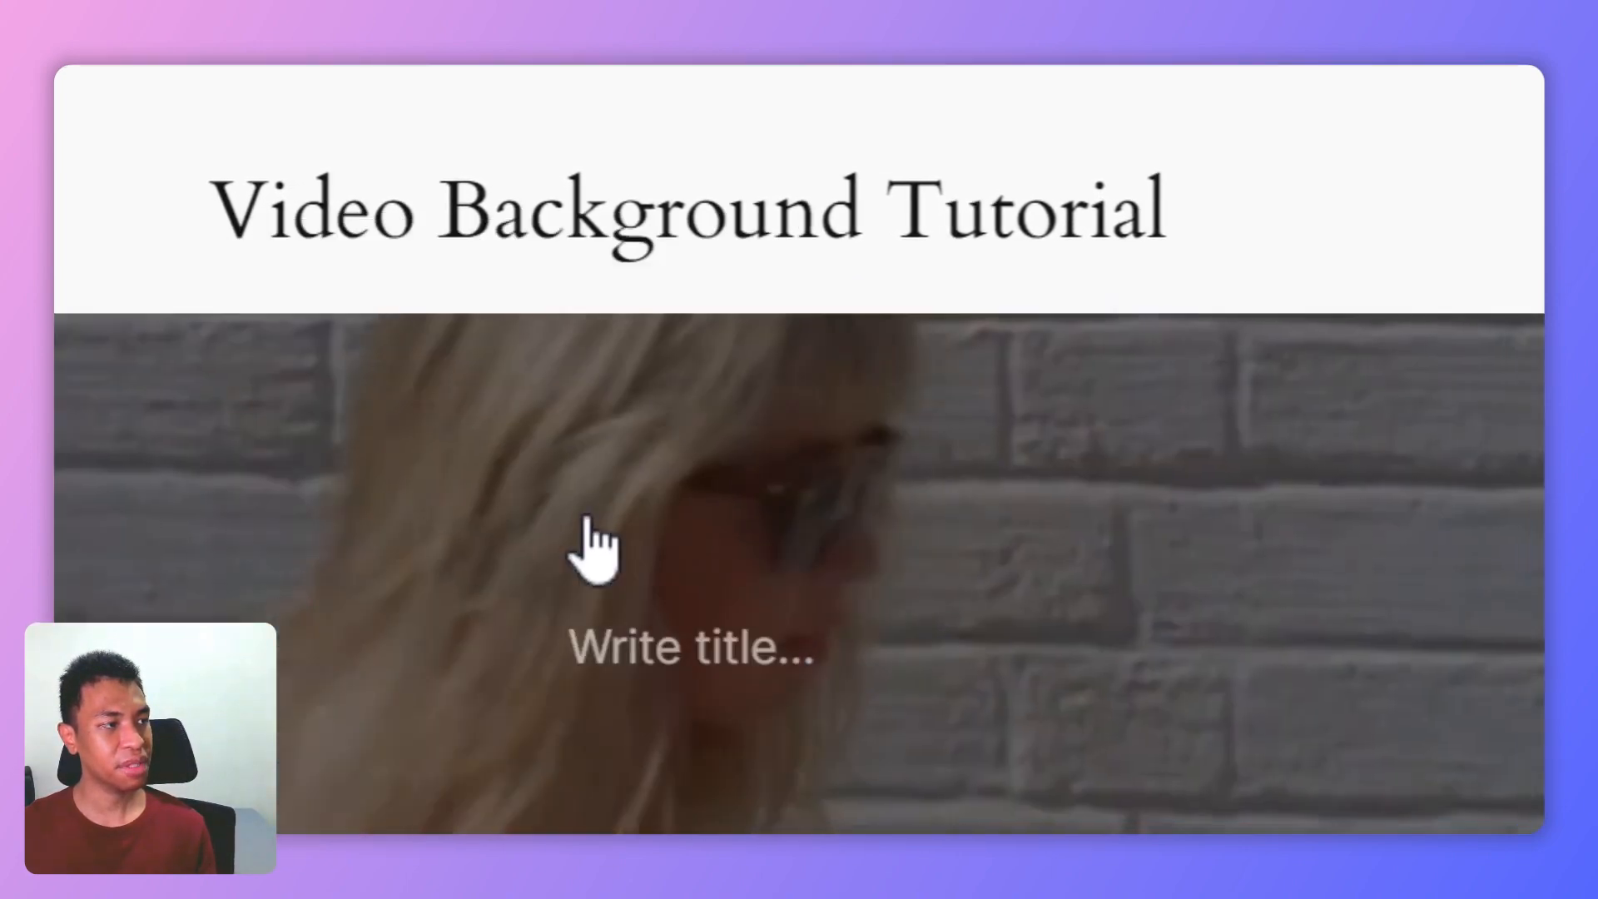
Step: Resize the cover to about 648 px high and set the video's focal point to 50% left and 30% top
scroll(660, 400, down, 5)
mouse_move(692, 636)
mouse_down()
mouse_move(693, 457)
mouse_move(666, 541)
mouse_move(668, 648)
mouse_up()
scroll(931, 284, up, 2)
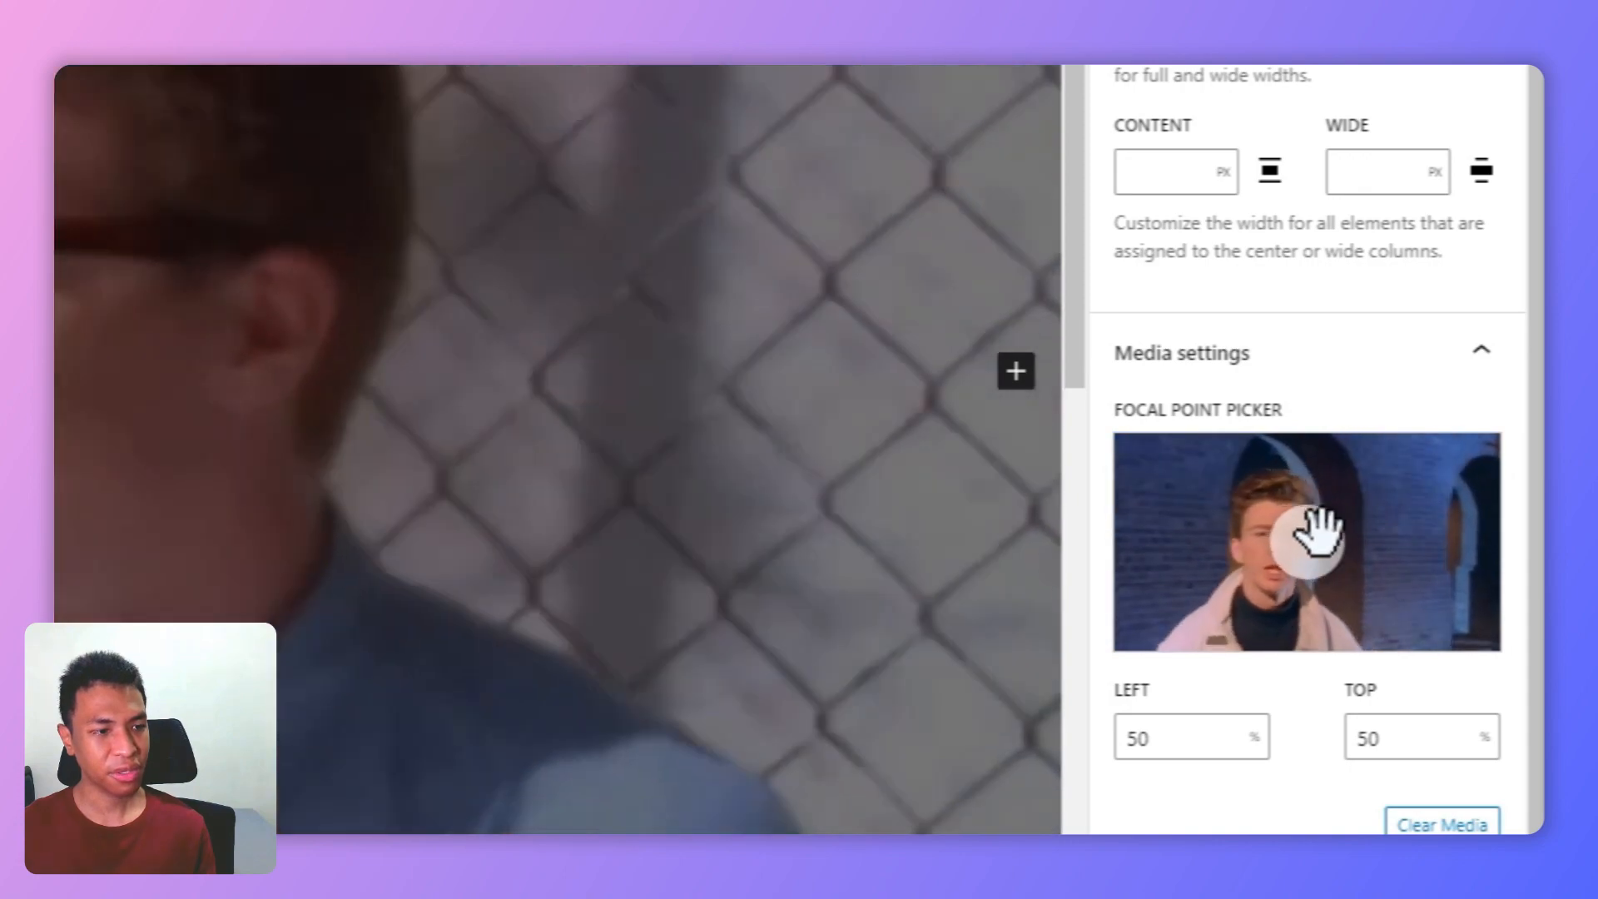
mouse_move(1312, 535)
mouse_down()
mouse_move(1277, 539)
mouse_move(1312, 536)
mouse_up()
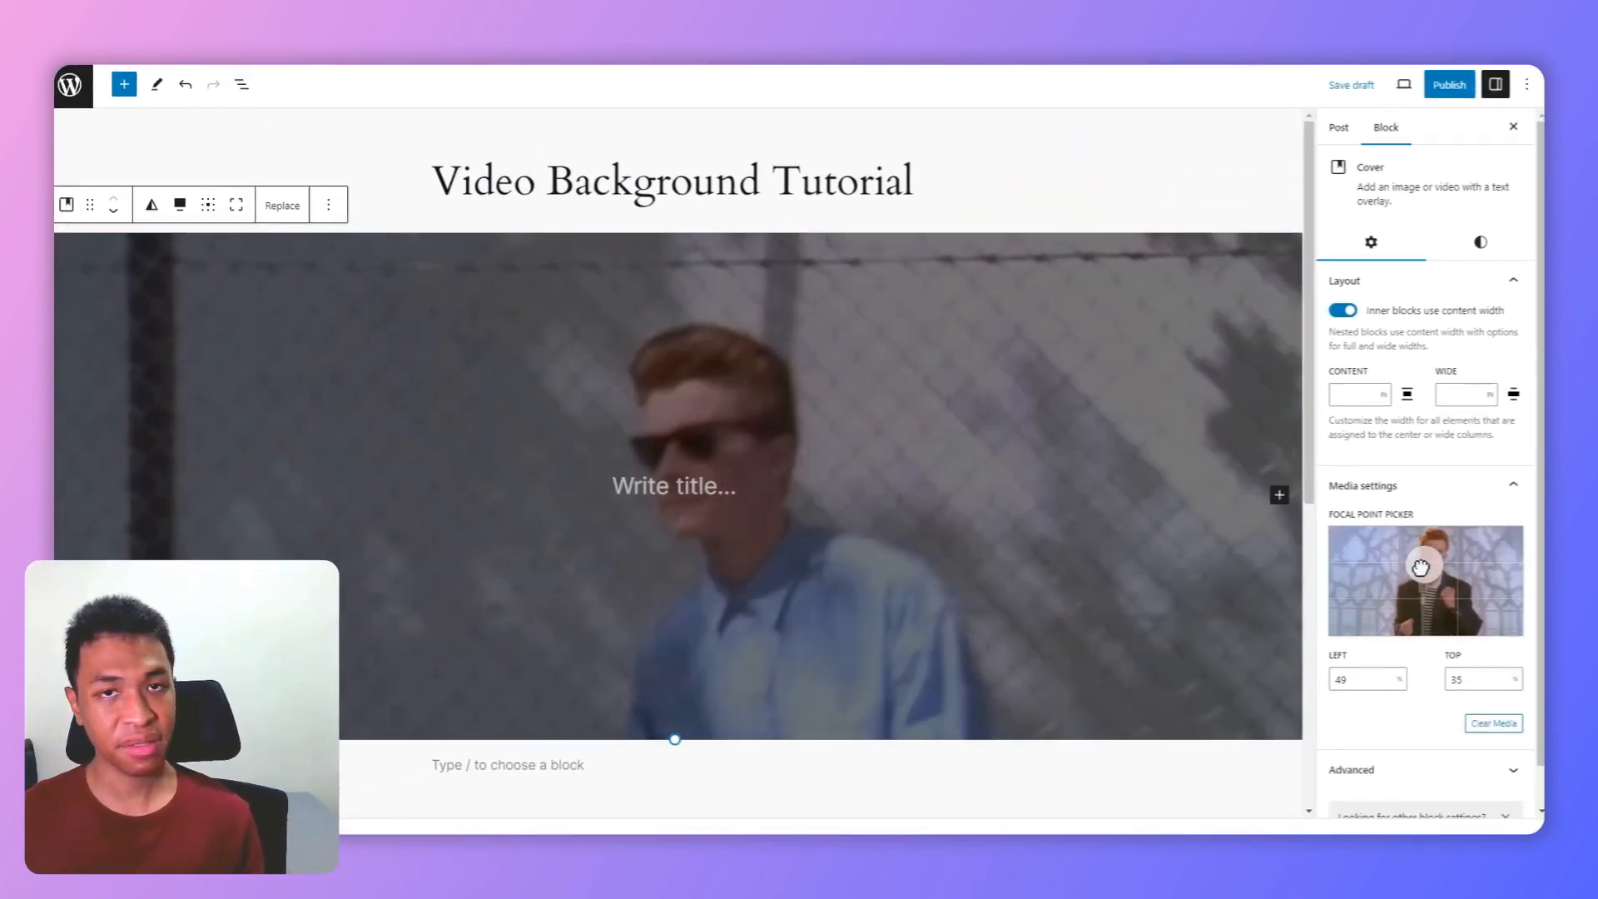
drag(1428, 577, 1425, 558)
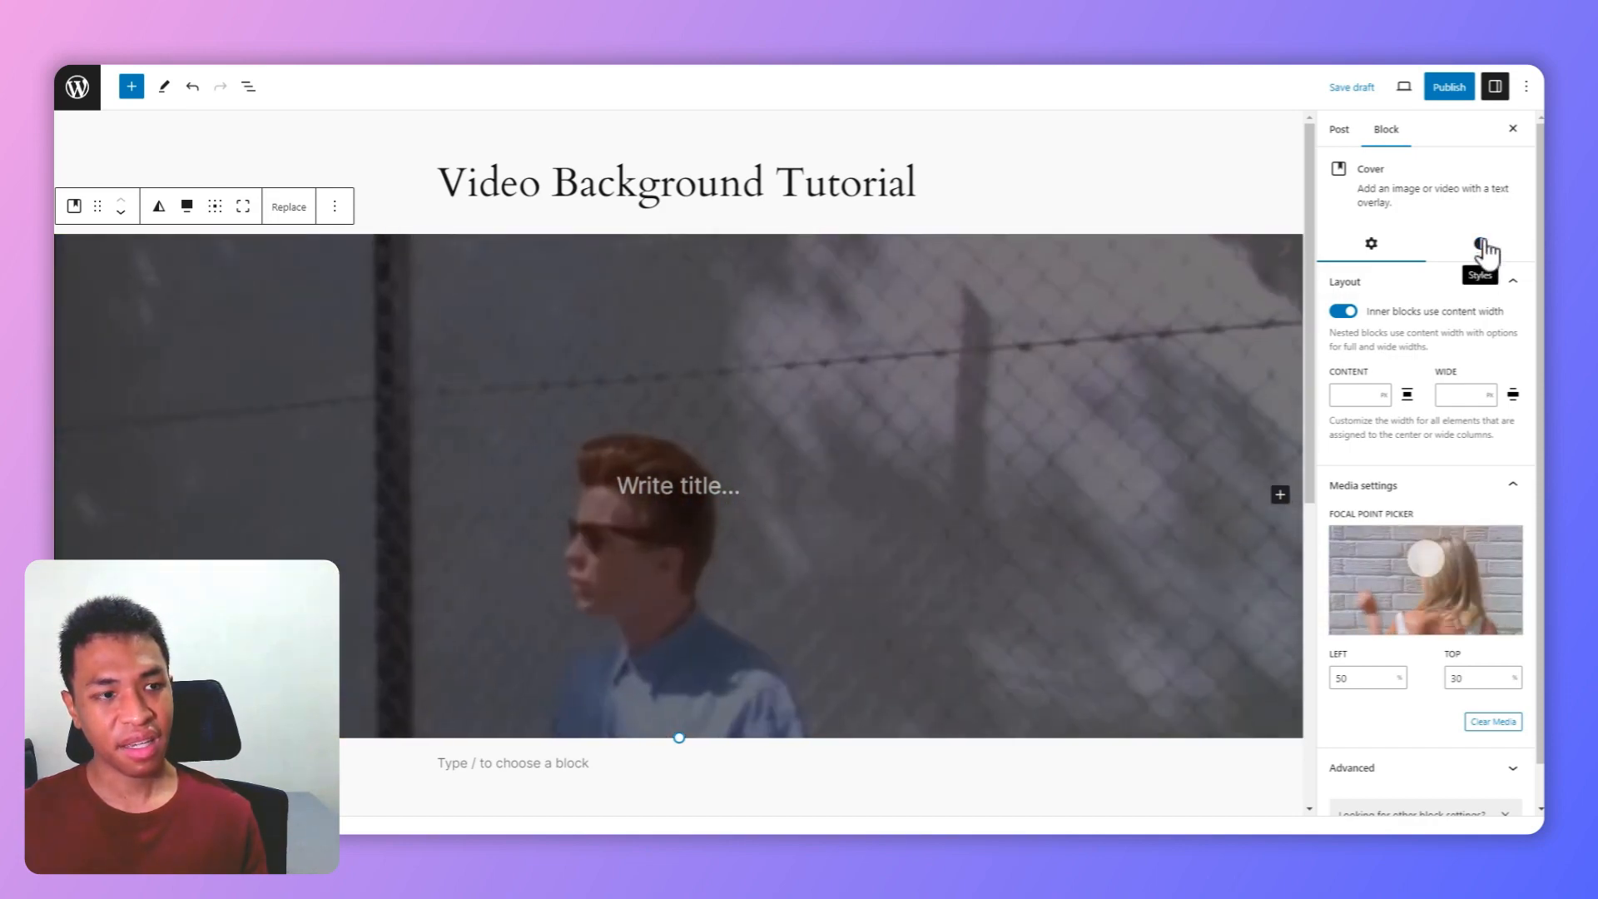
Step: Examine the cover block's style settings, from color and overlay to border, and the settings of its title paragraph
click(1481, 244)
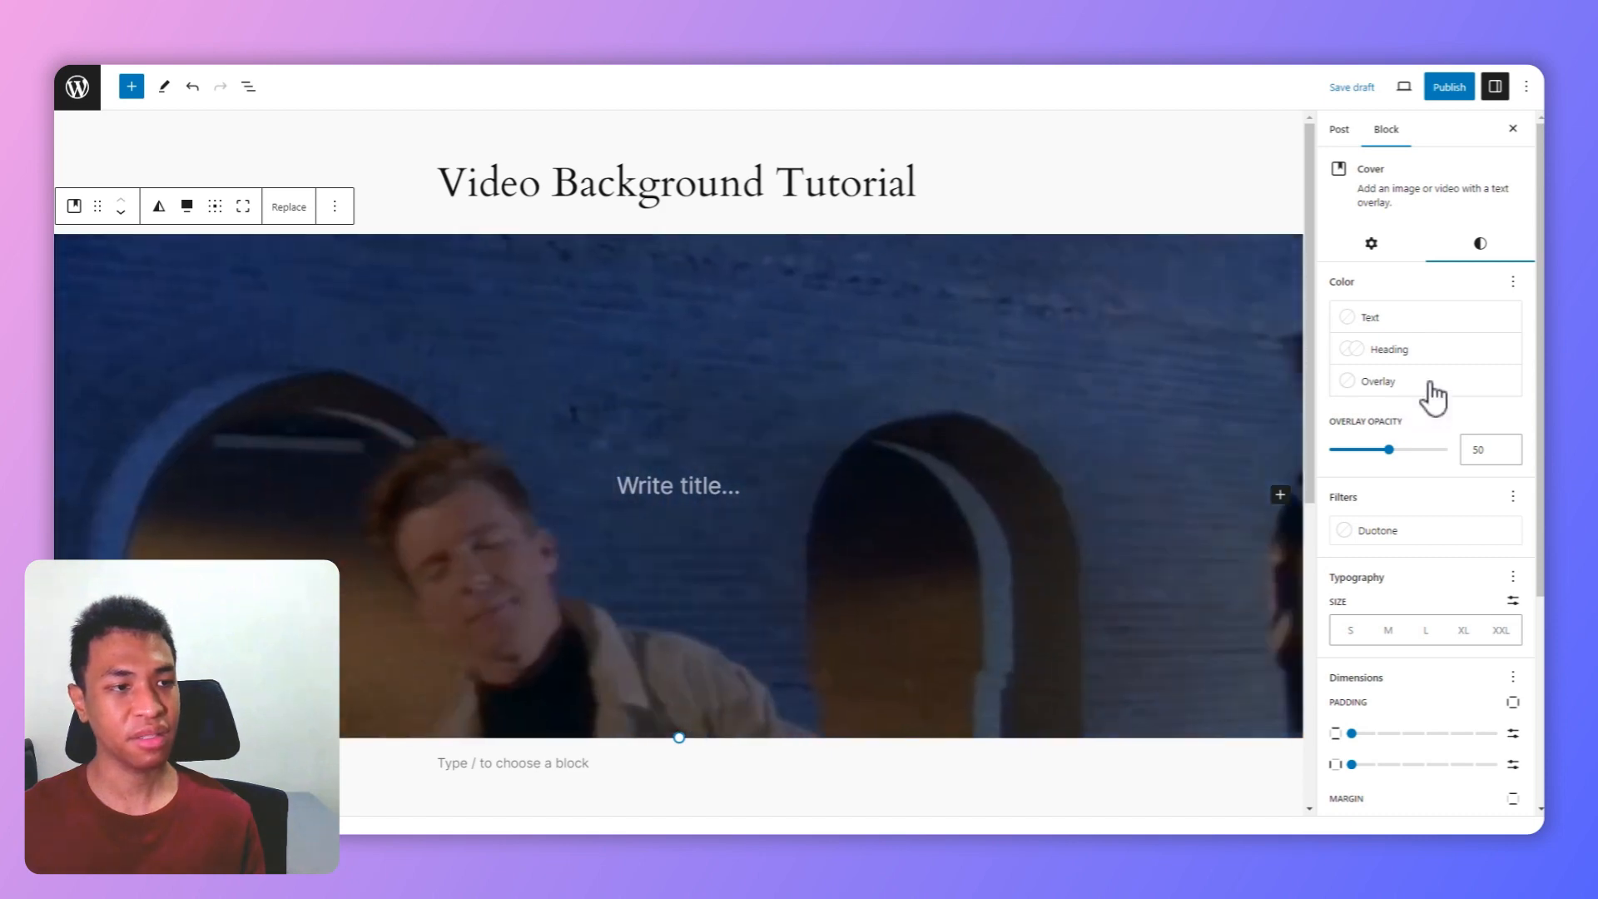
scroll(1427, 399, down, 2)
scroll(1455, 412, down, 2)
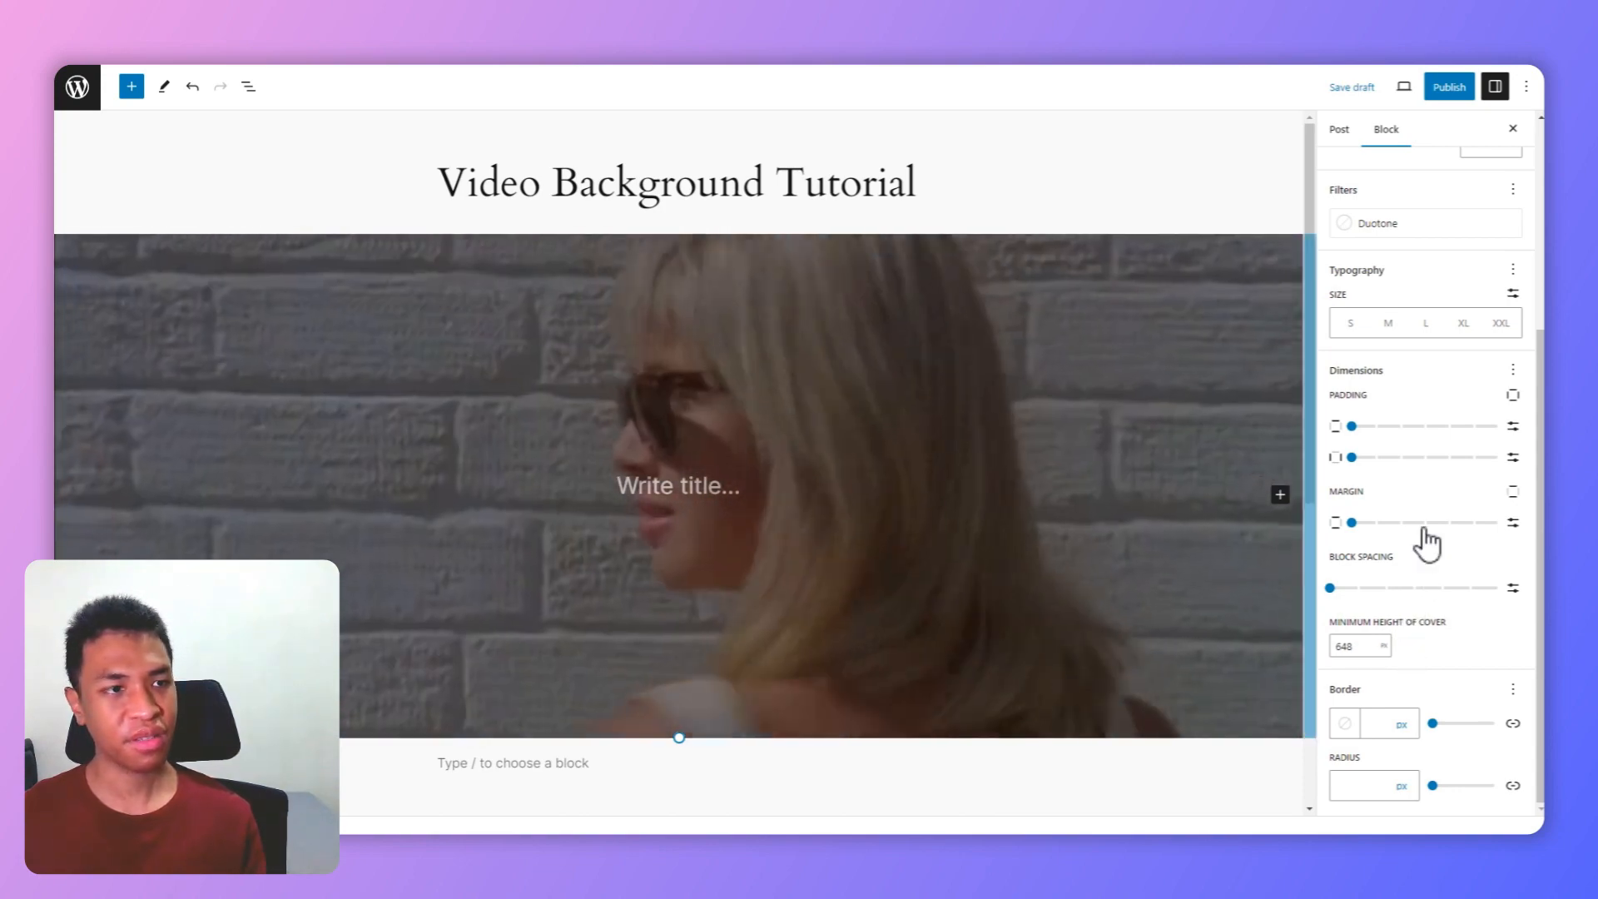
scroll(1444, 457, up, 4)
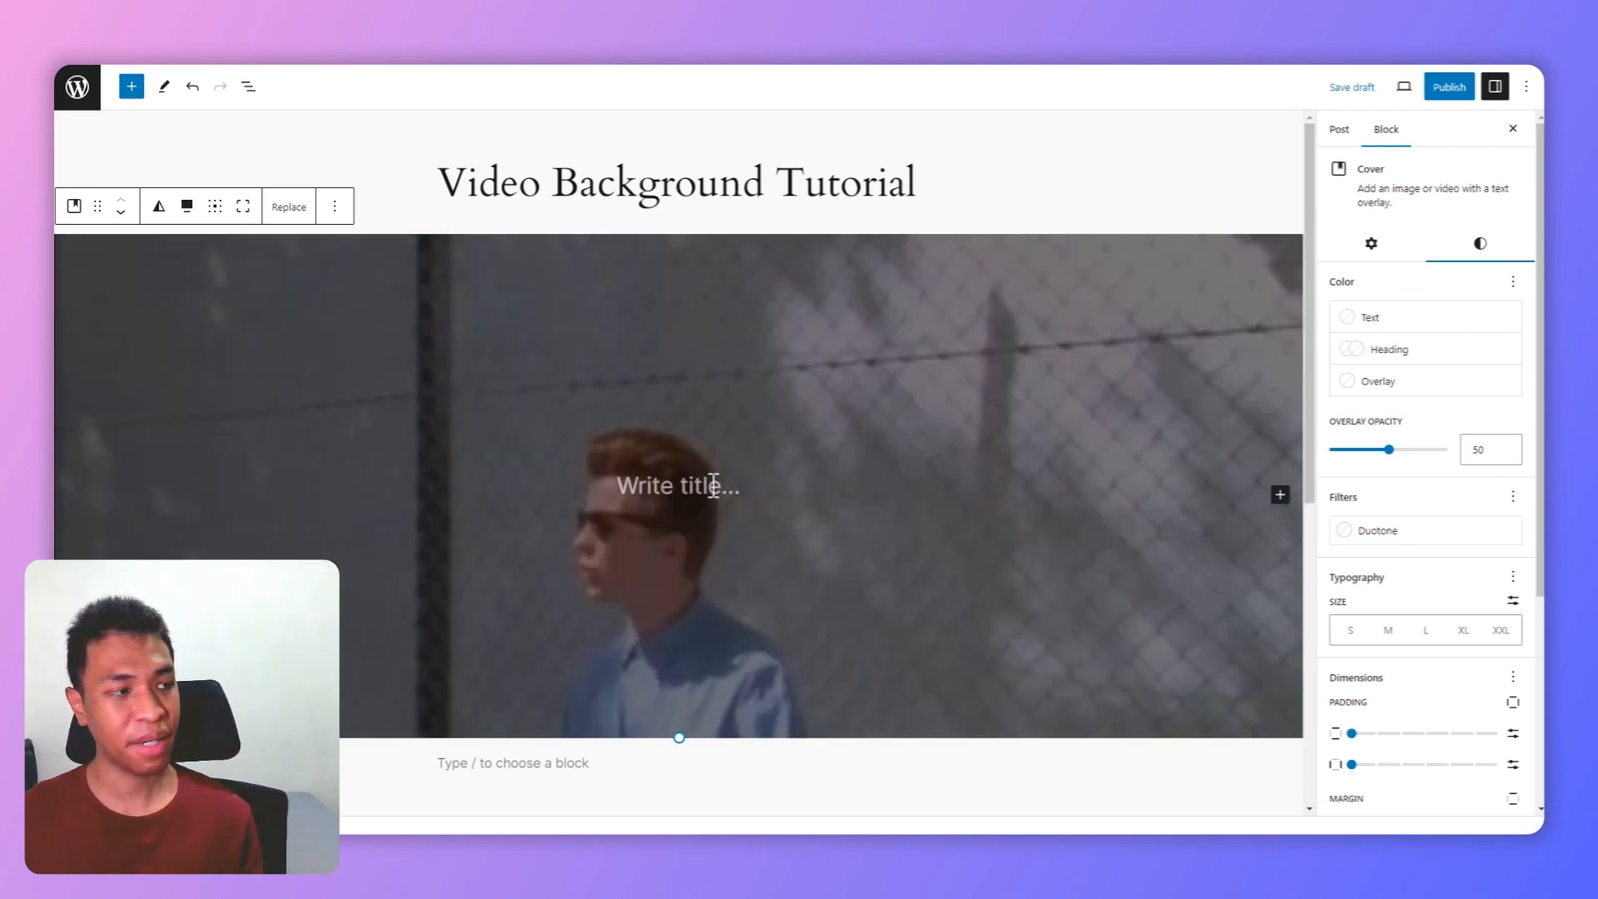
click(658, 482)
scroll(697, 453, down, 1)
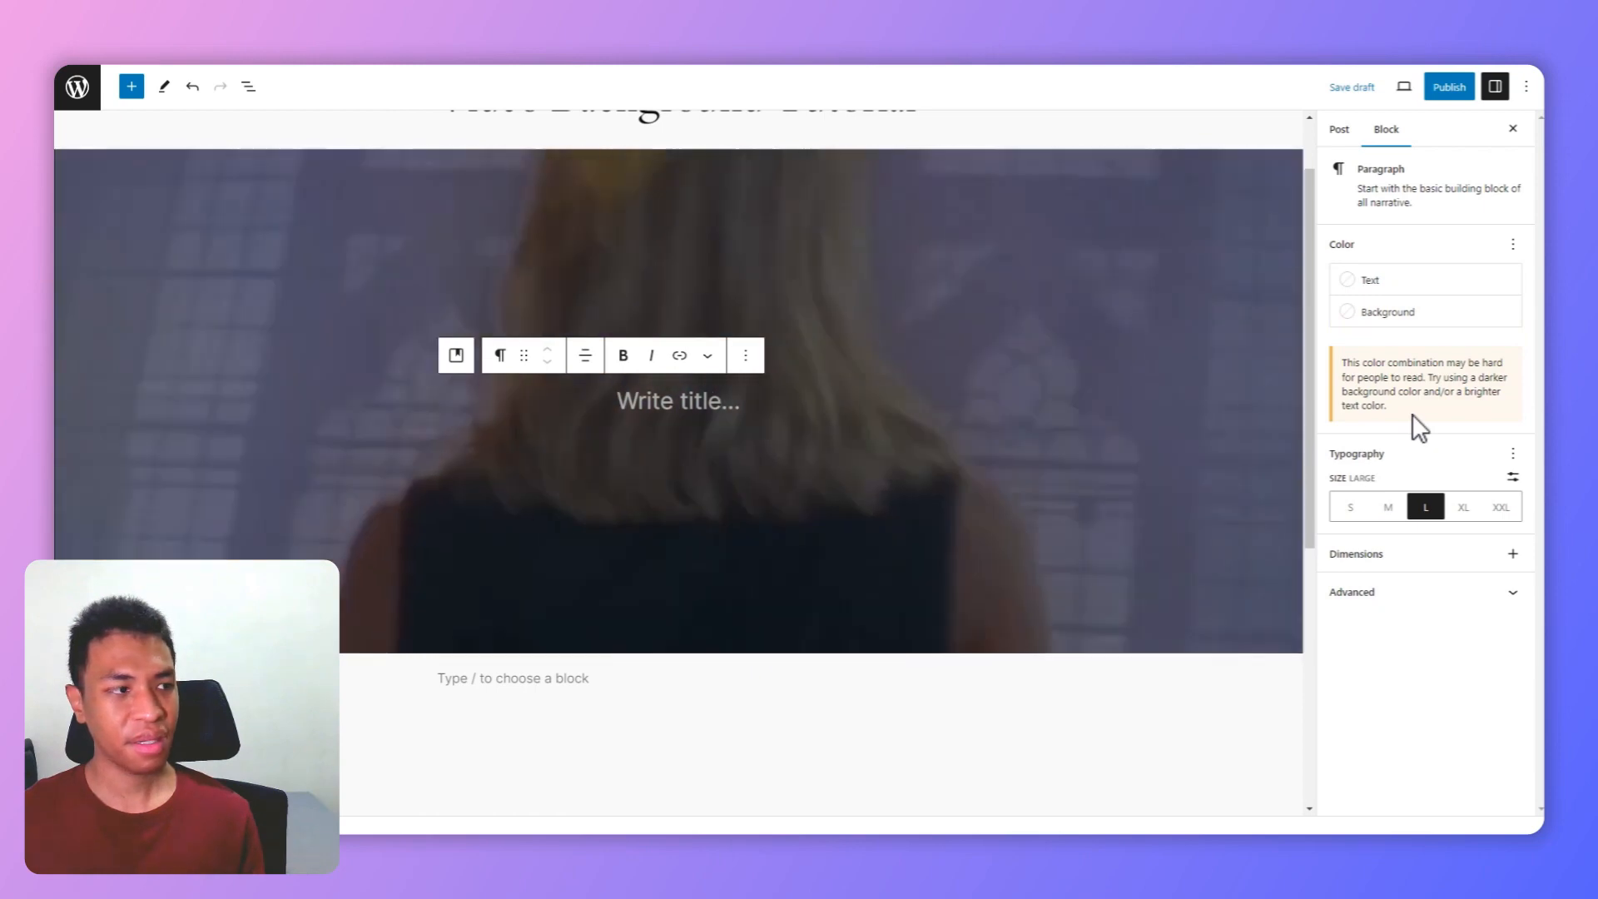
scroll(708, 398, up, 1)
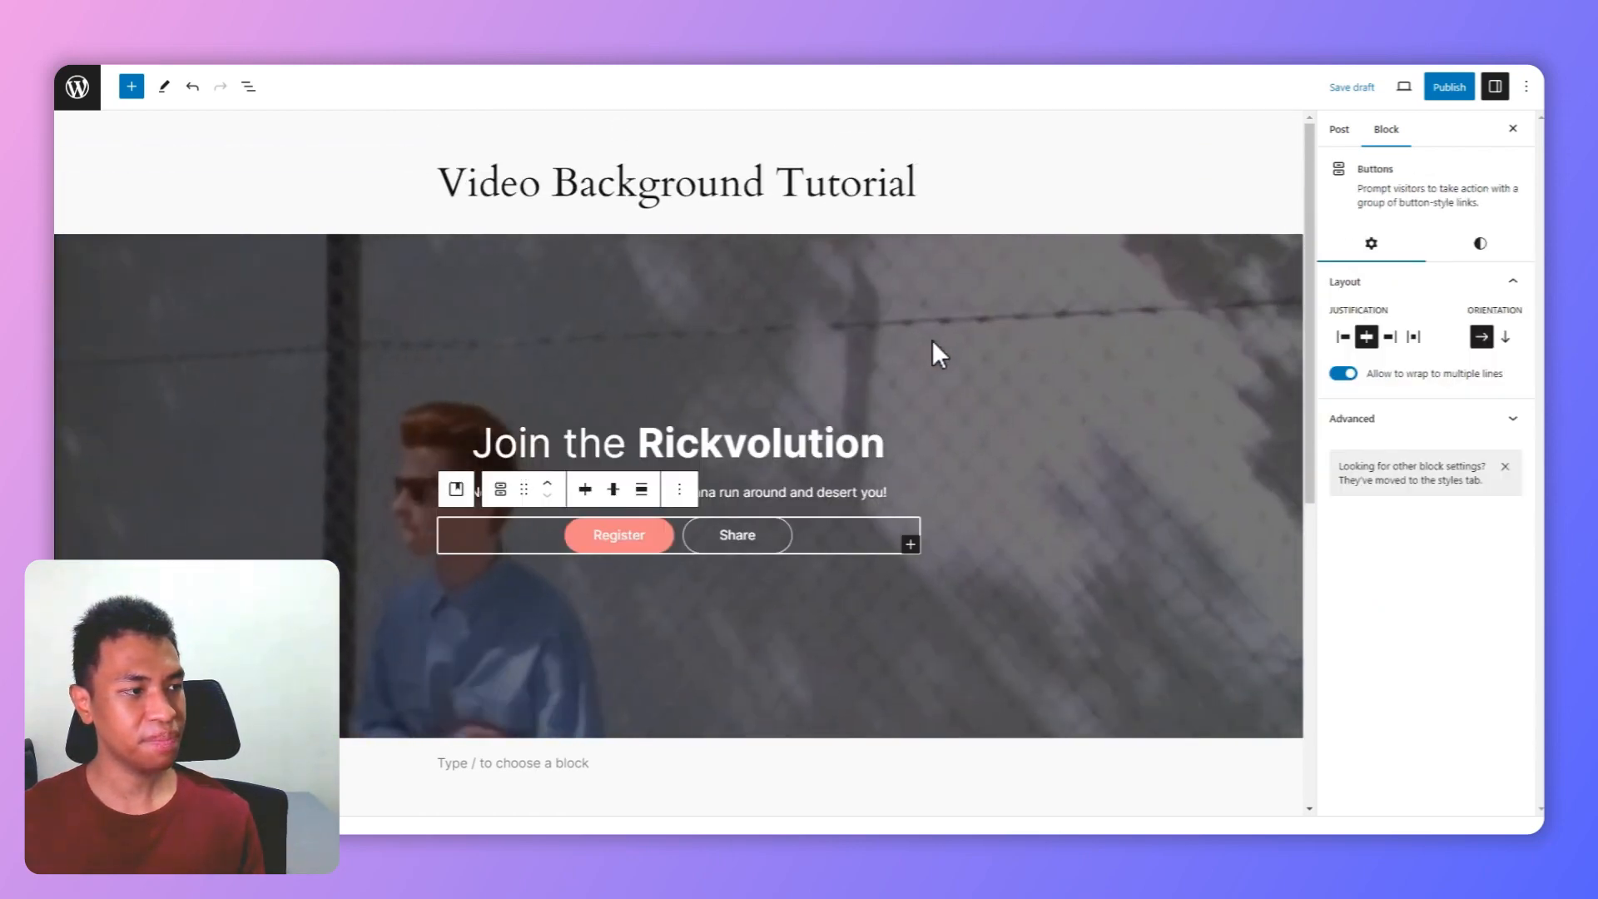
Step: Delete the whole Cover block from the post
click(1063, 451)
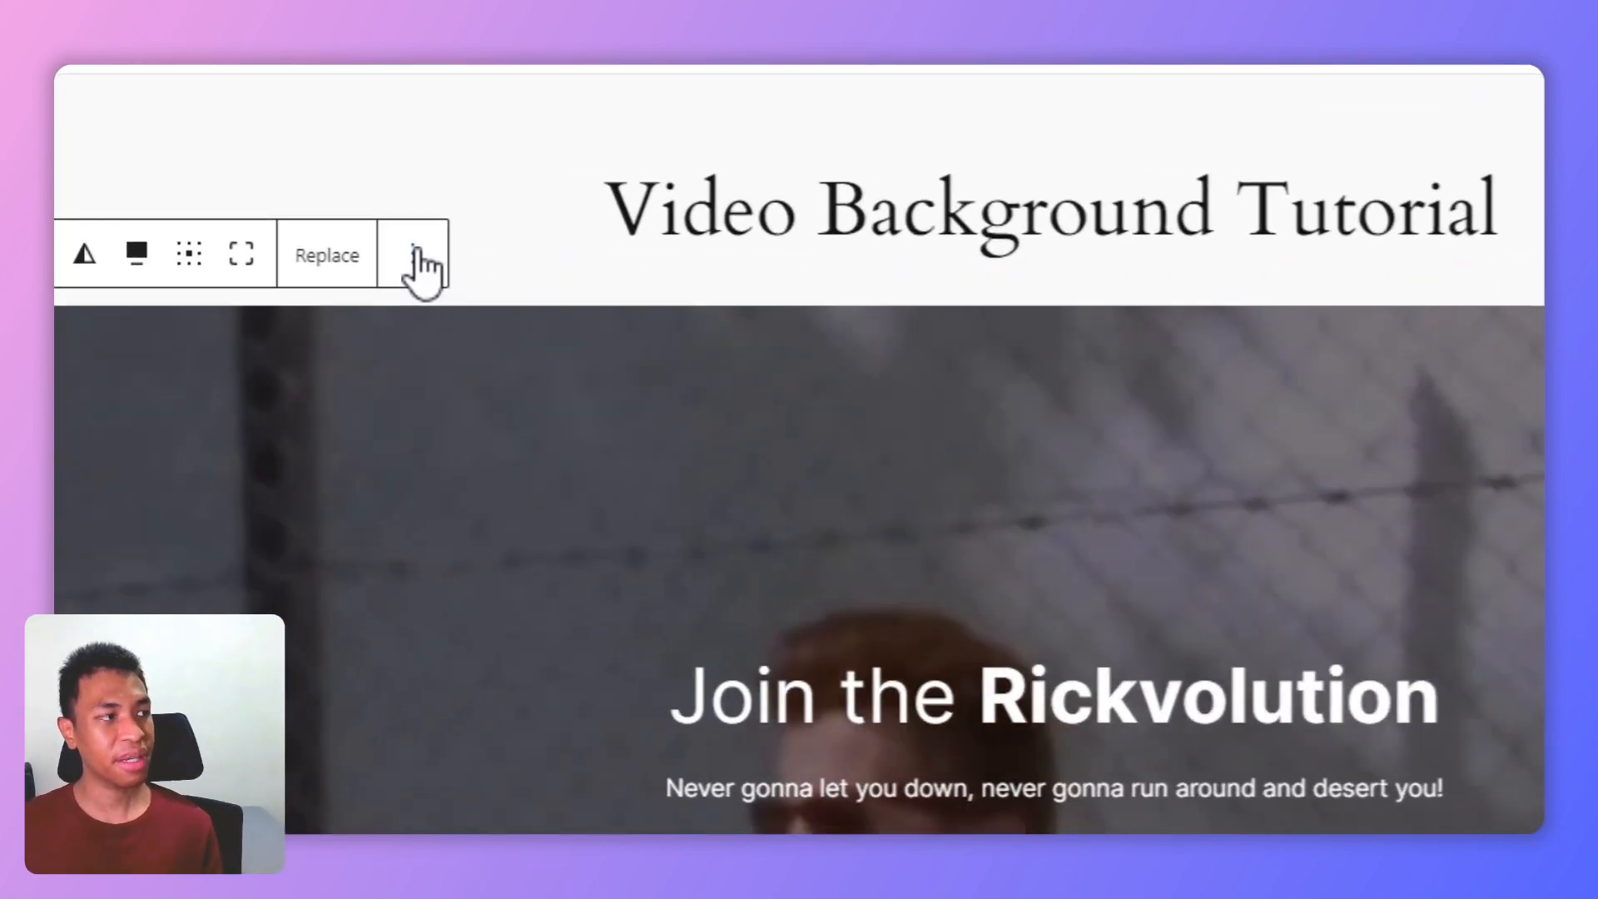
click(414, 254)
click(474, 642)
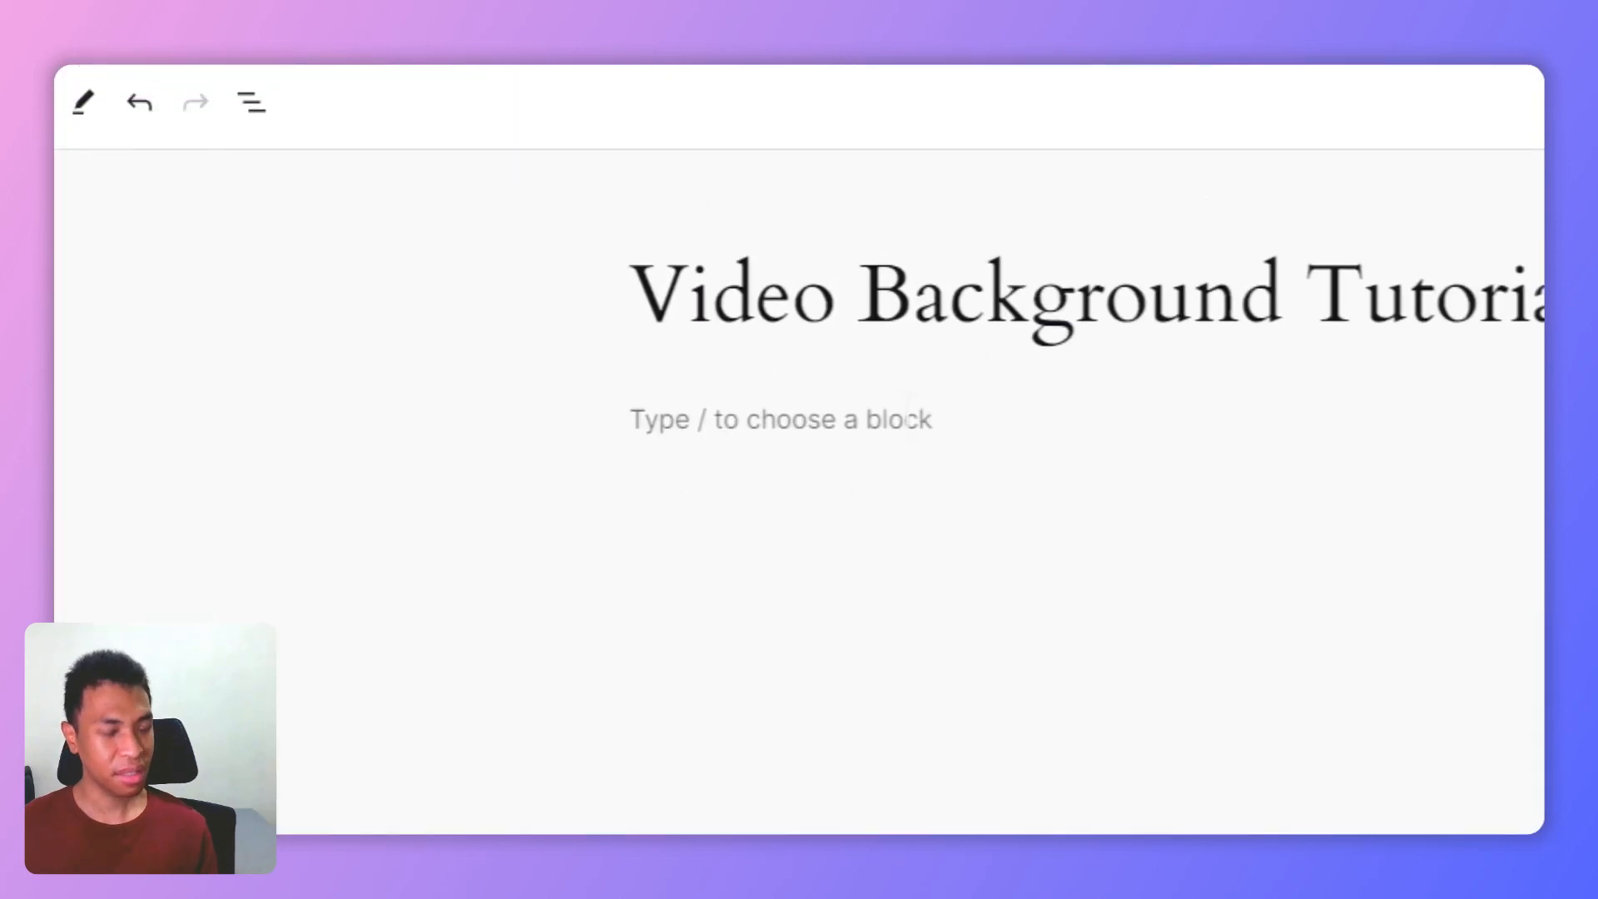
Step: Insert a Background (AWB) block and give it a YouTube video background using the copied video URL
click(907, 419)
text(/awb)
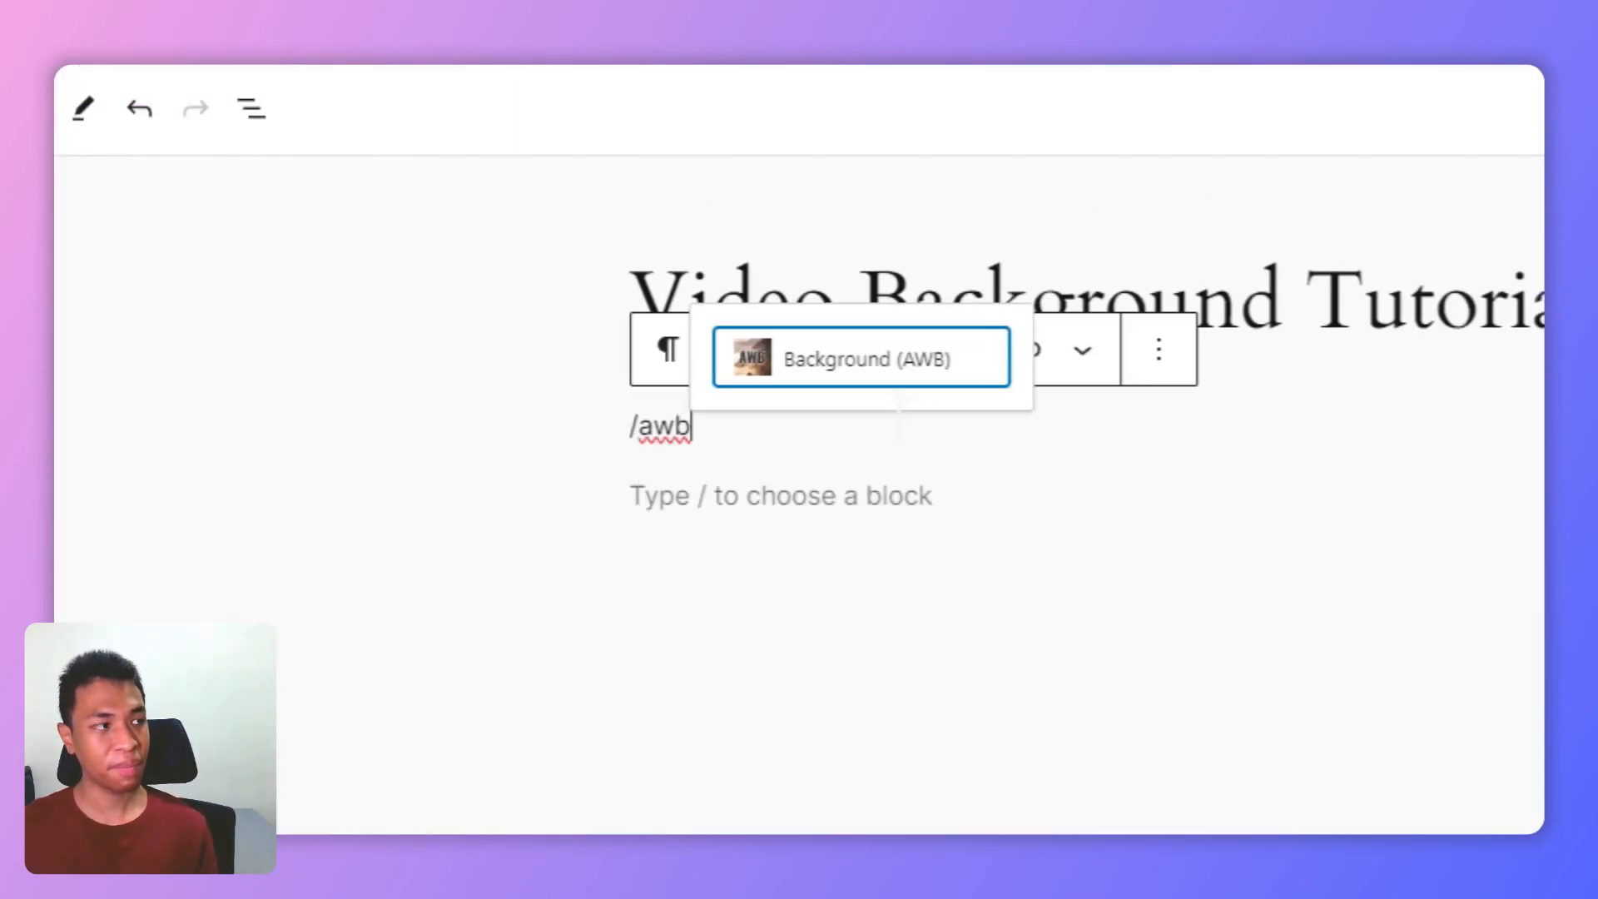
click(866, 368)
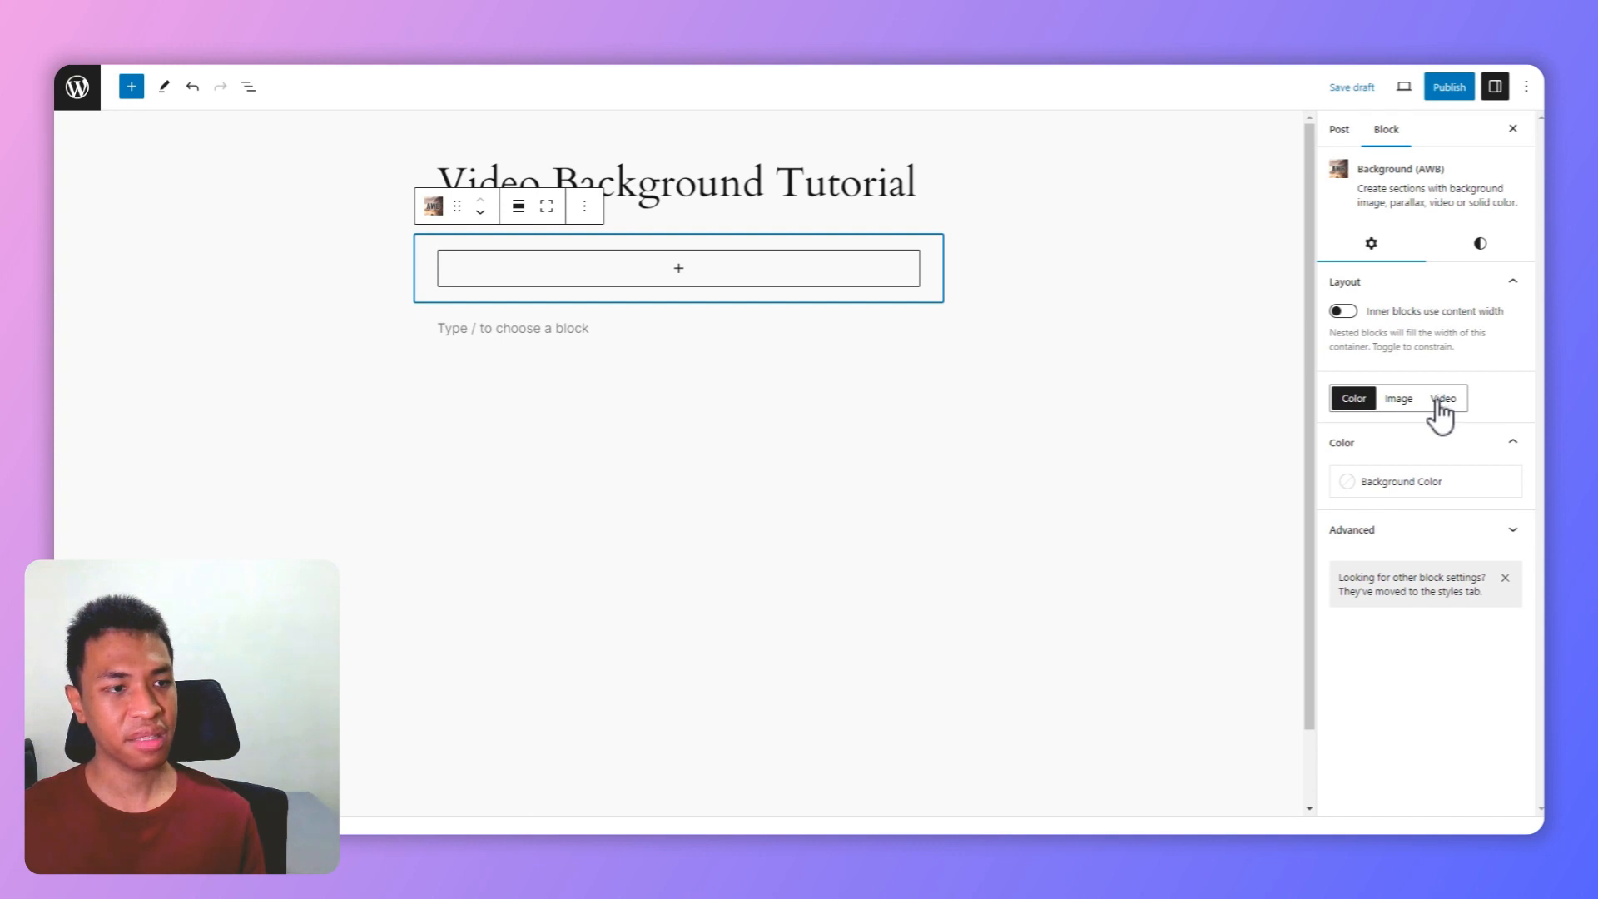
click(1447, 408)
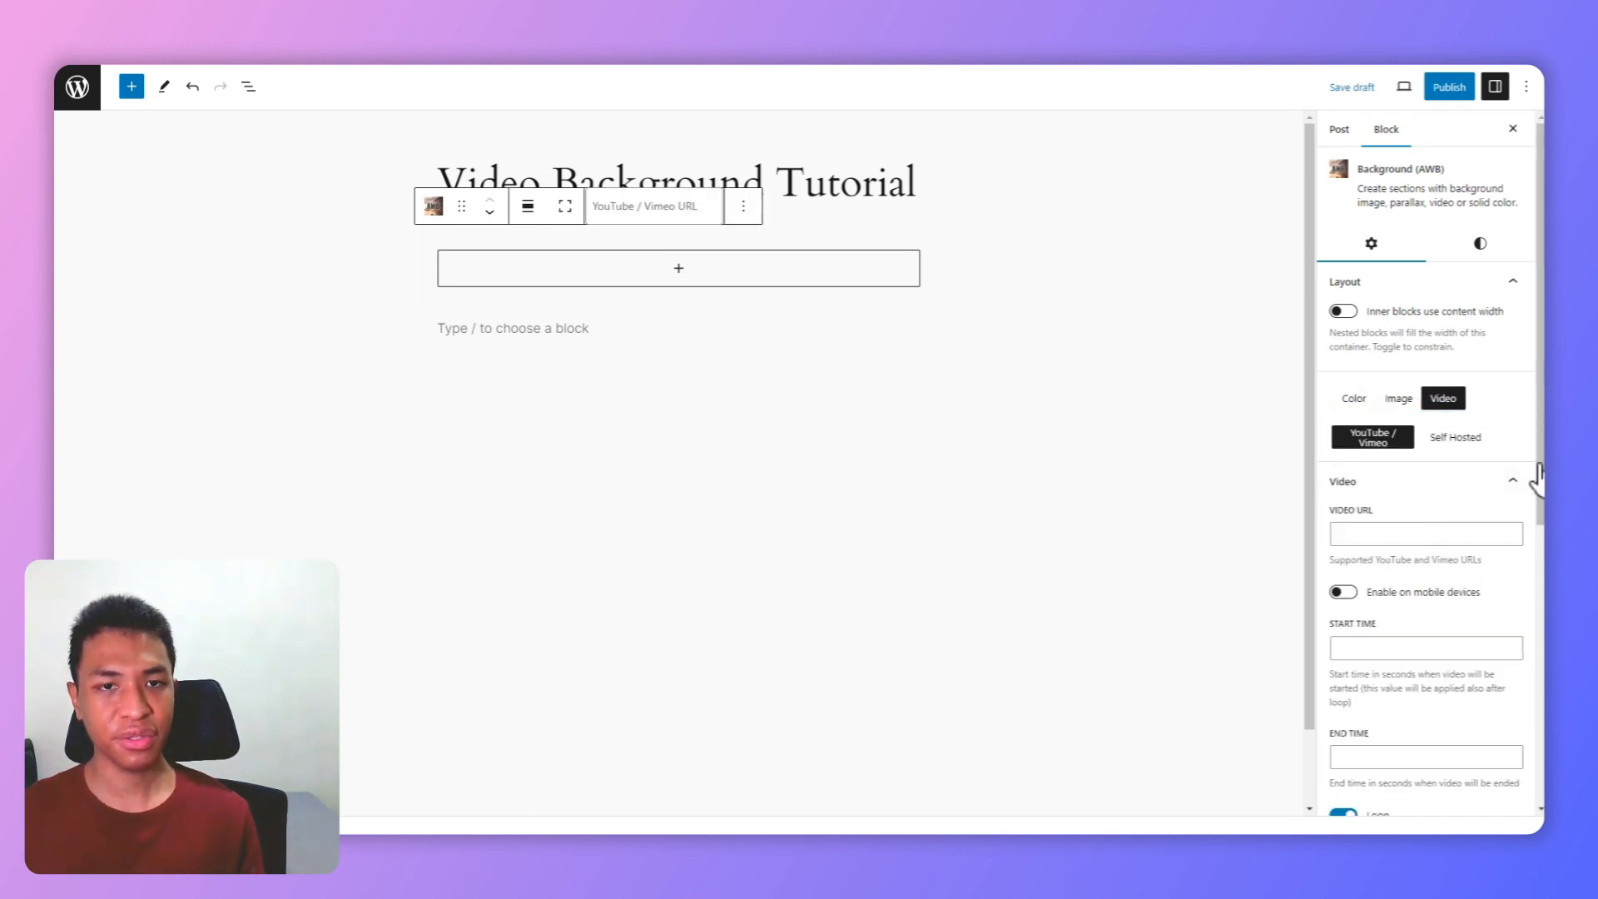
click(1375, 537)
key(ctrl+v)
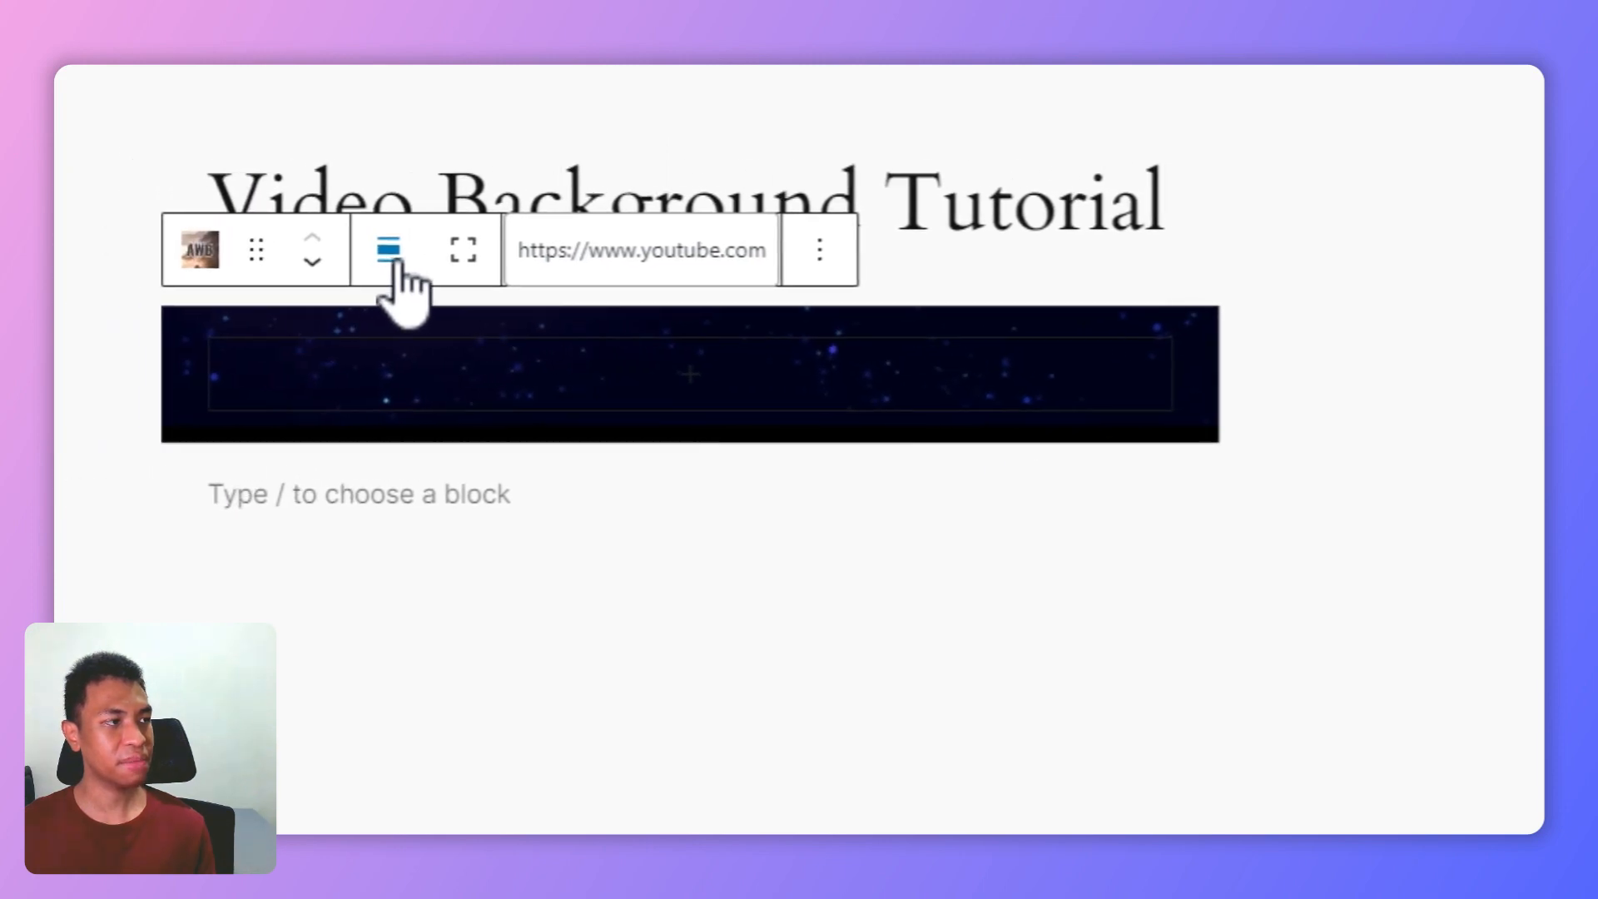
Step: Align the background block to full width and make it full height
click(197, 221)
click(476, 495)
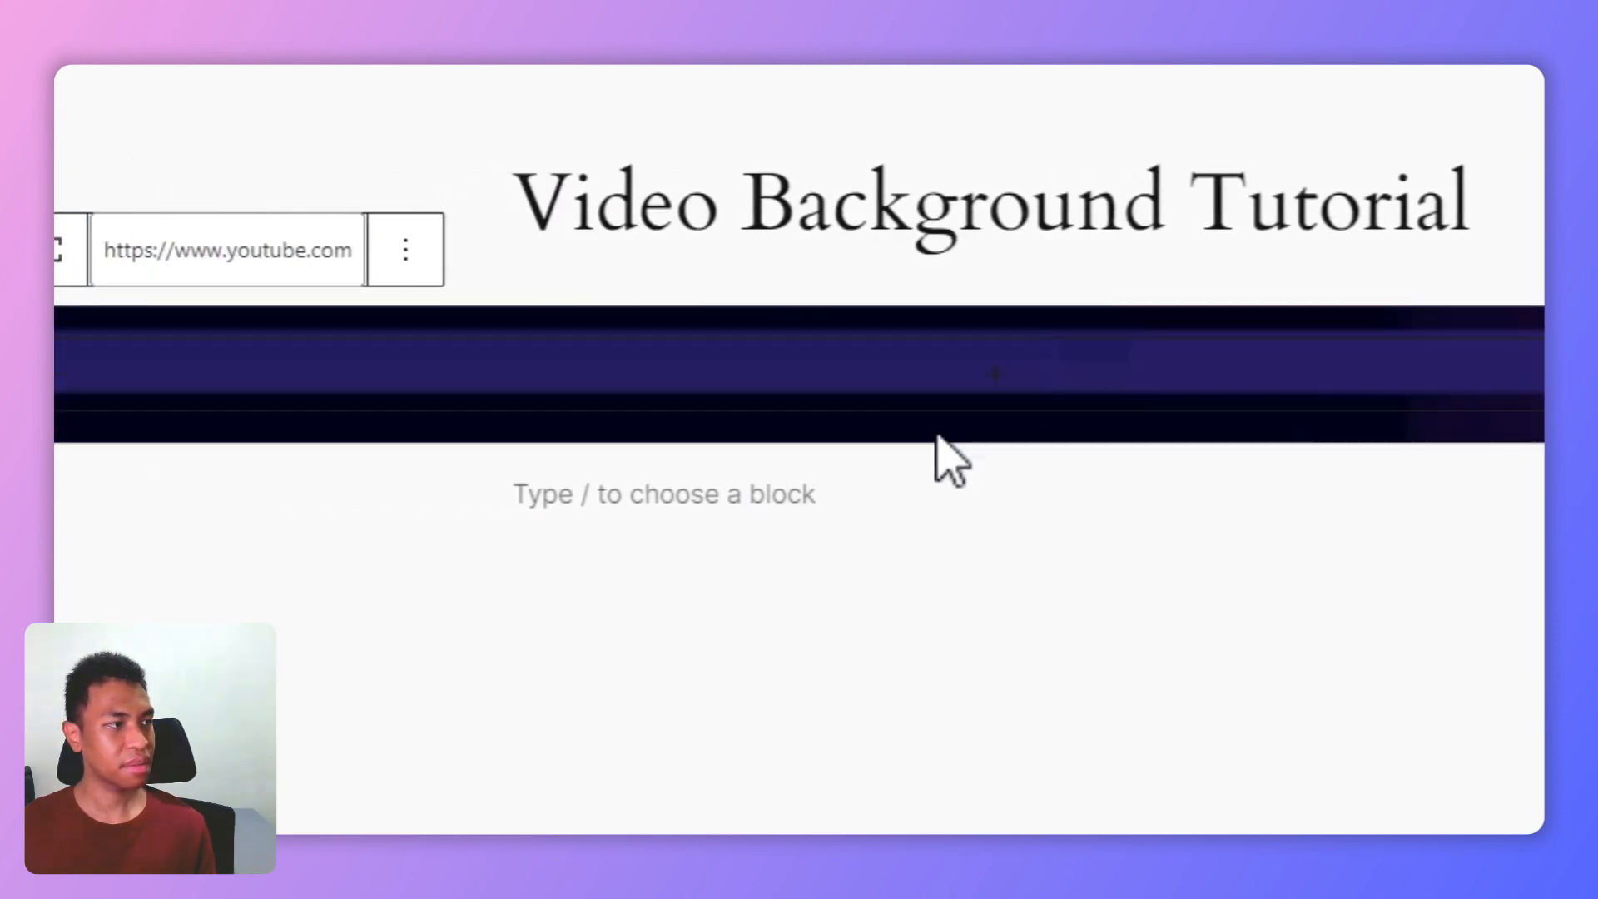
click(206, 206)
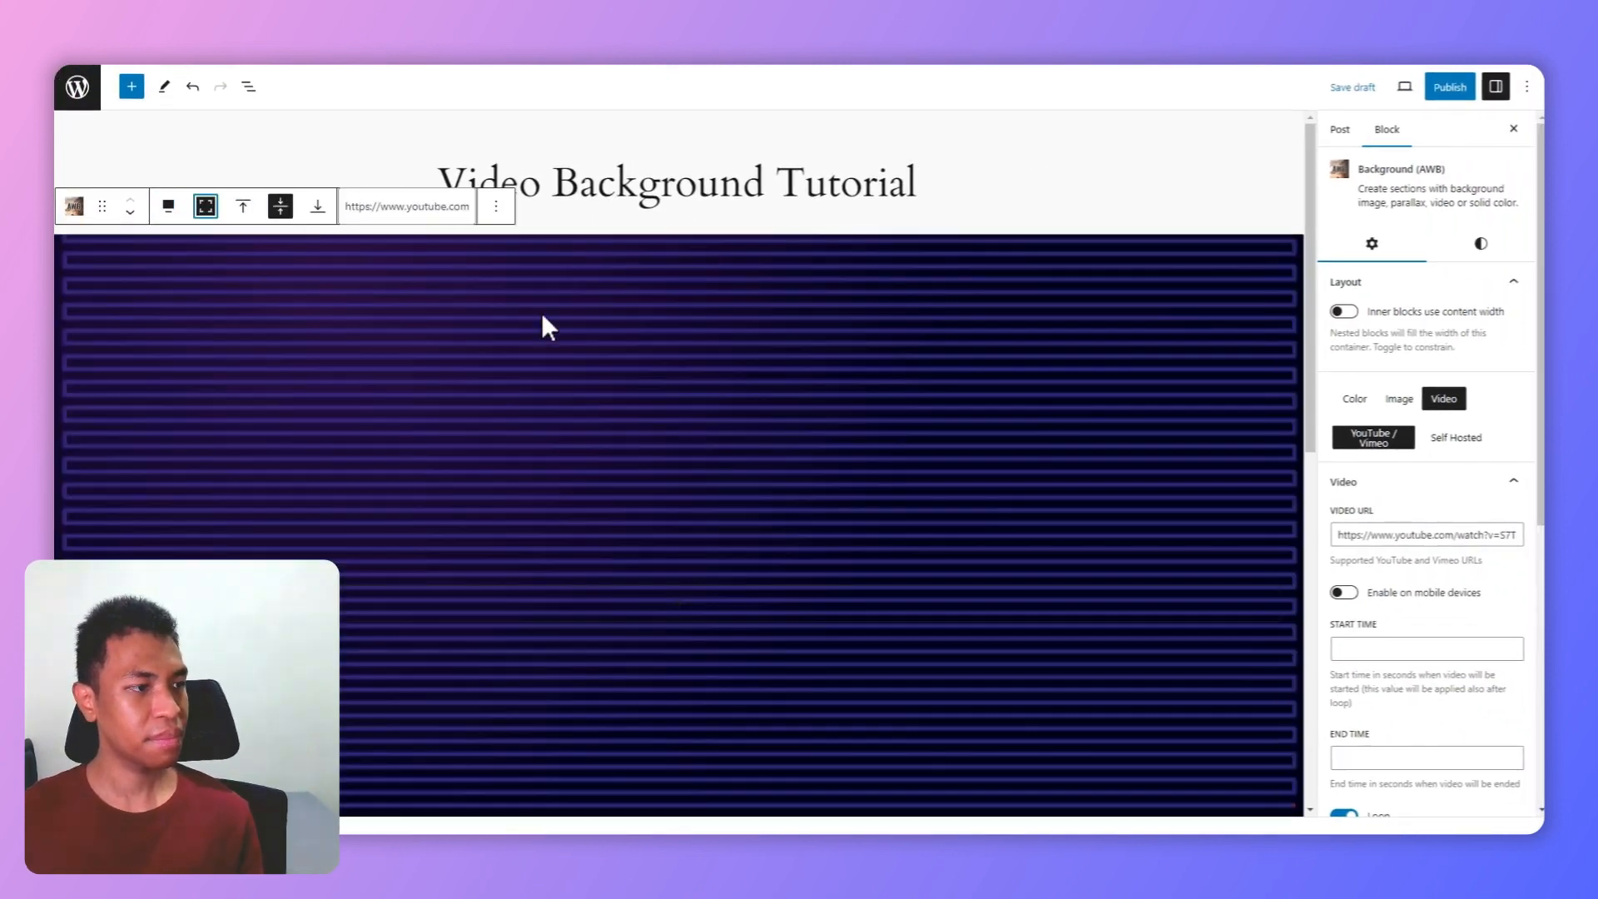
Step: Insert a paragraph block inside the video background and place the text cursor in it
scroll(942, 431, down, 4)
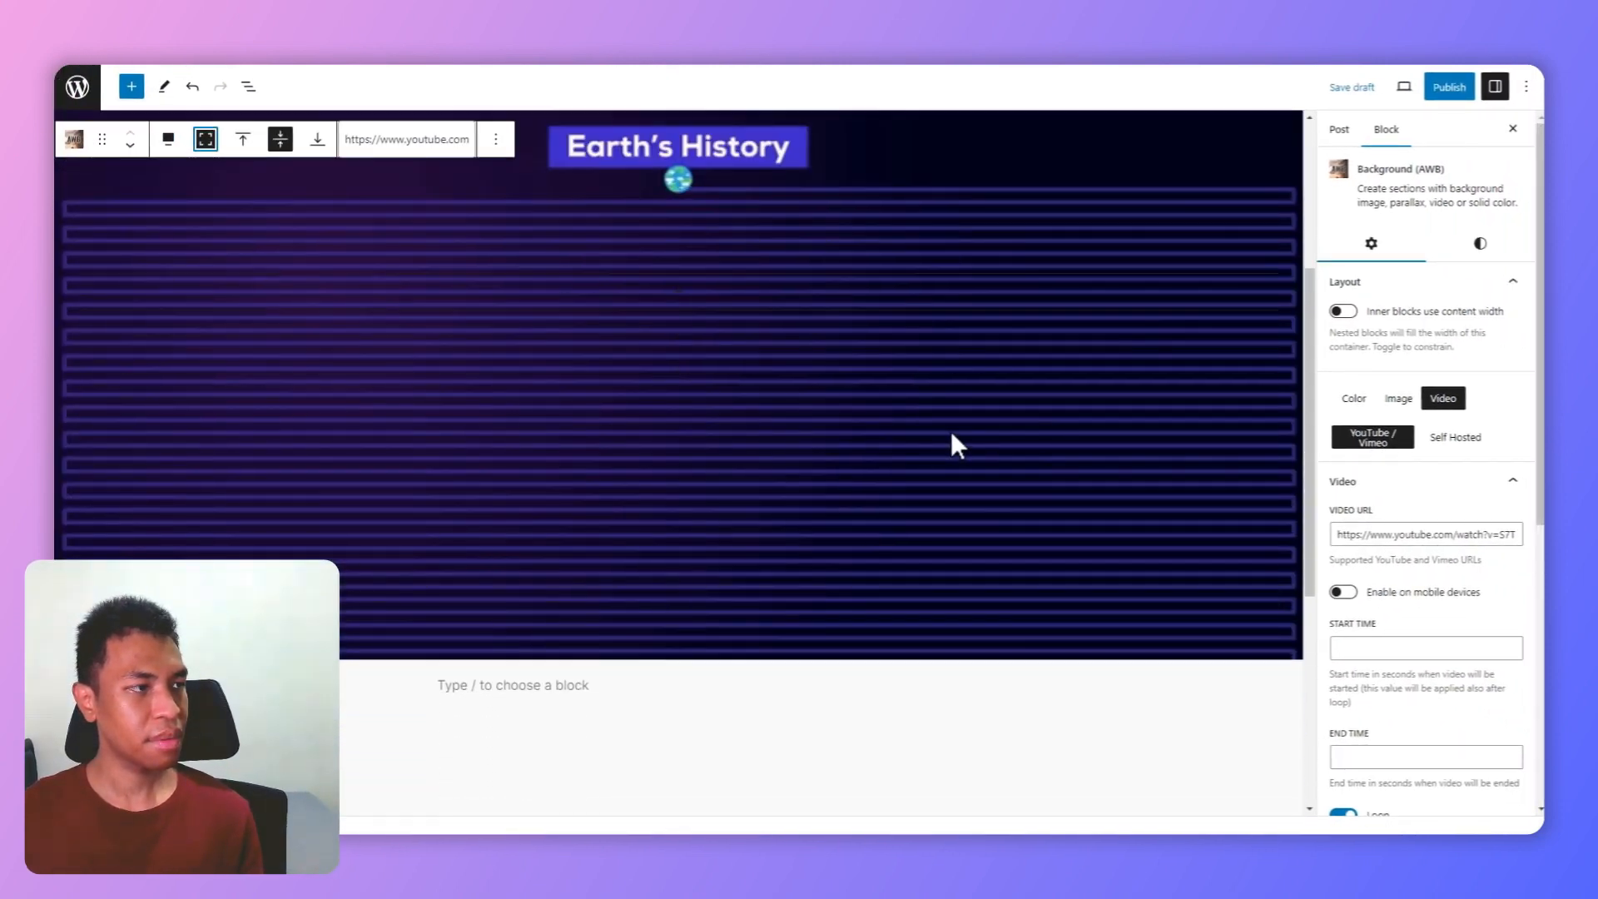
scroll(950, 431, up, 2)
scroll(950, 431, down, 1)
scroll(950, 432, down, 1)
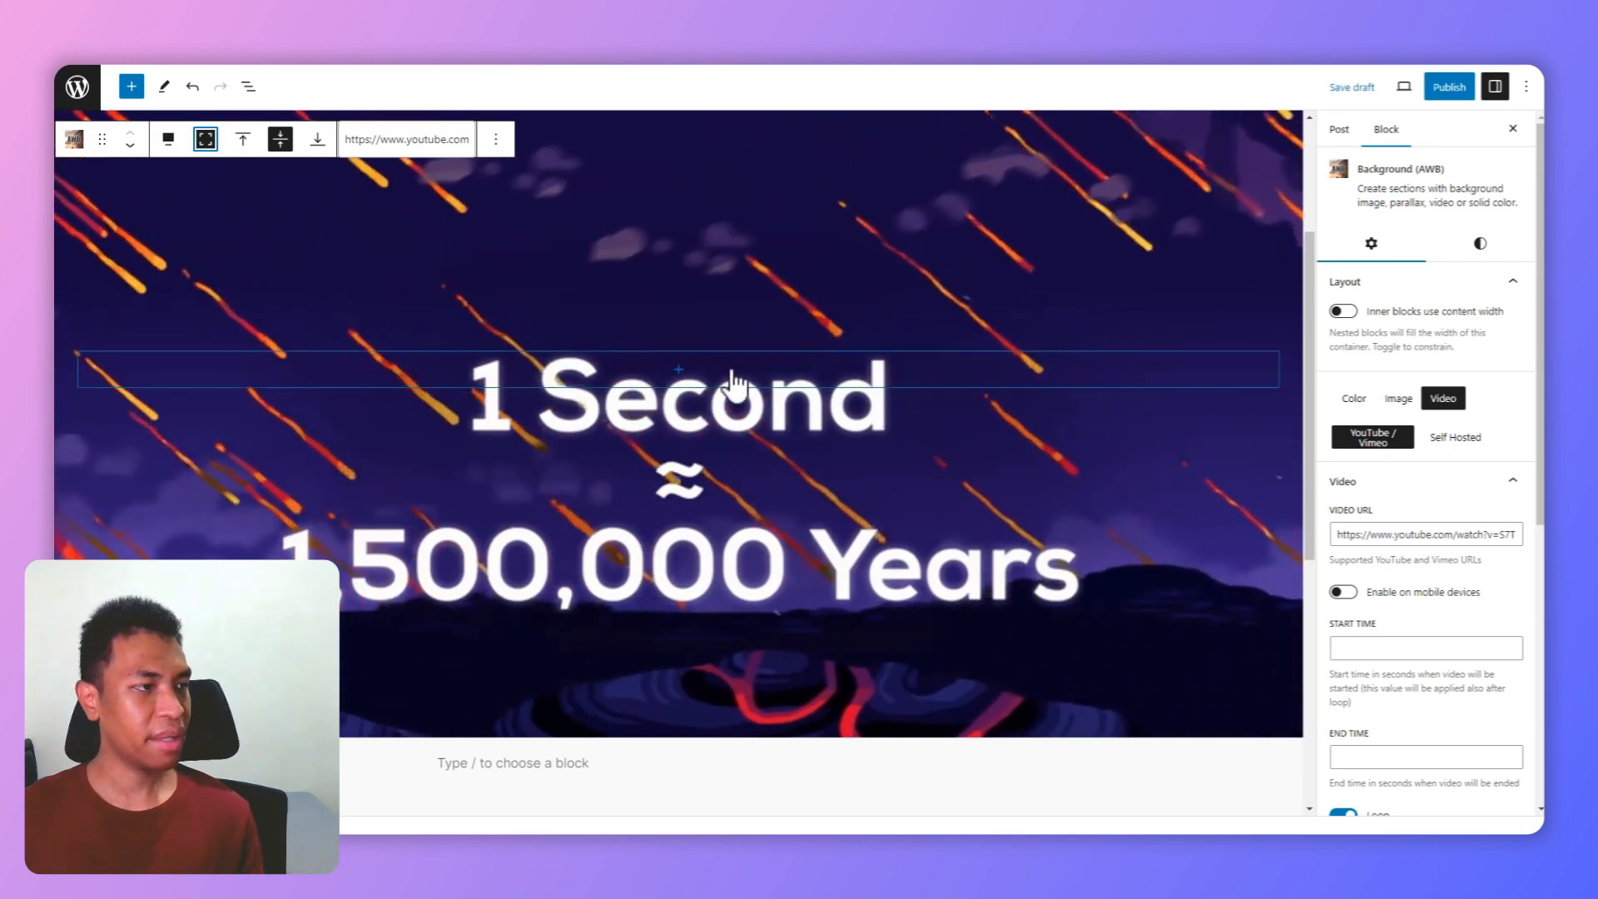
click(678, 368)
click(596, 496)
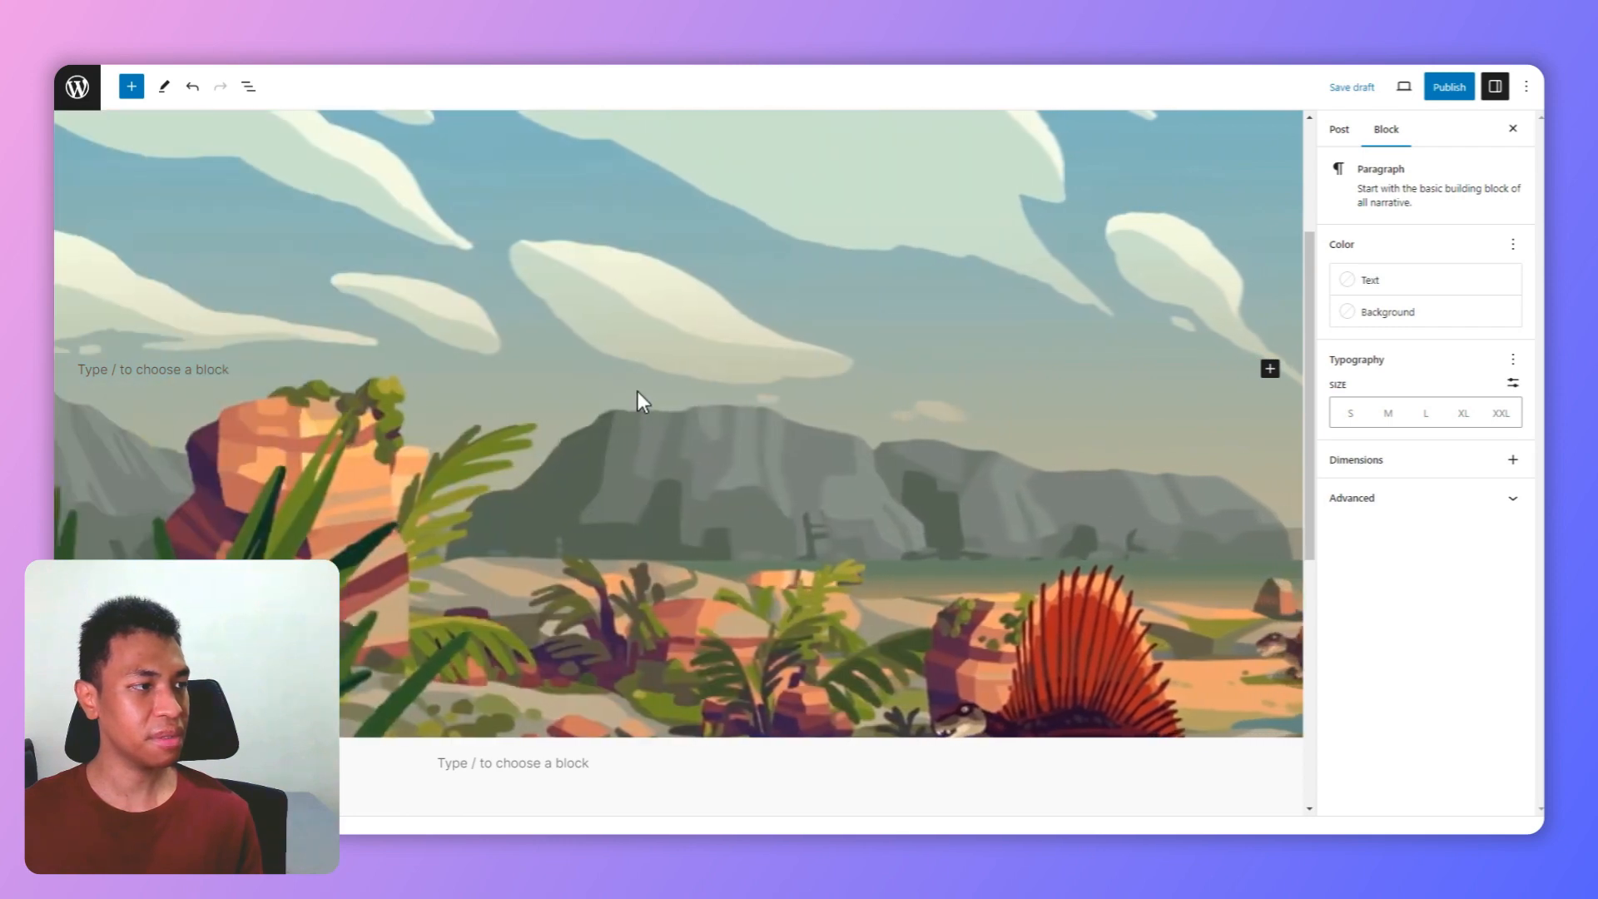
click(511, 346)
click(411, 373)
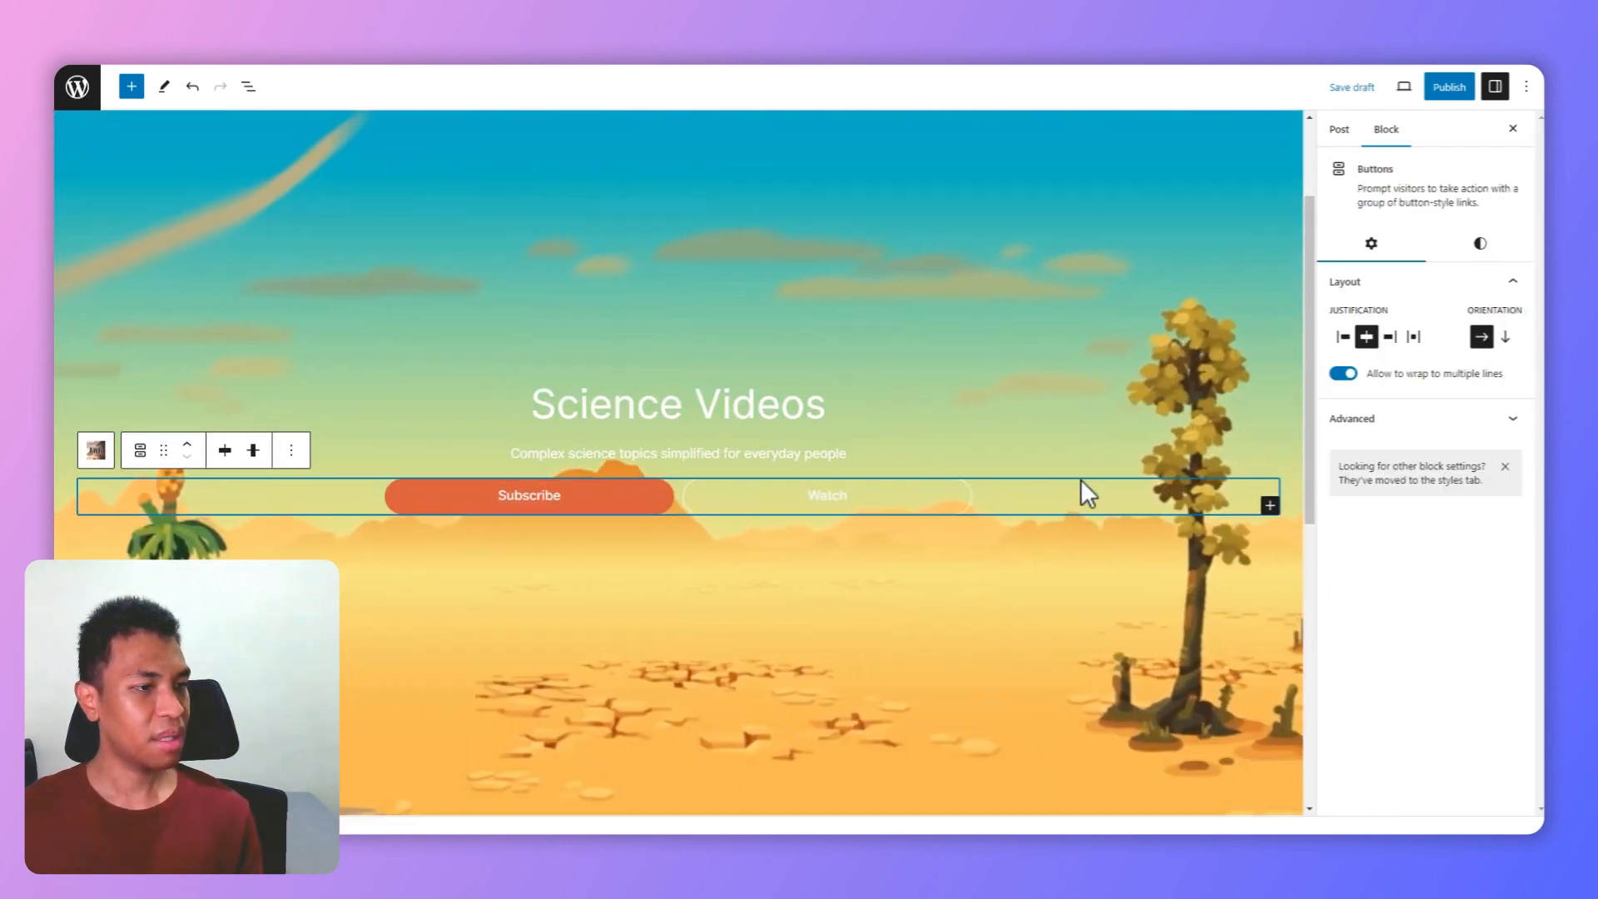
Step: Set the background block's solid background color to the black Contrast theme color (#111111)
click(1194, 283)
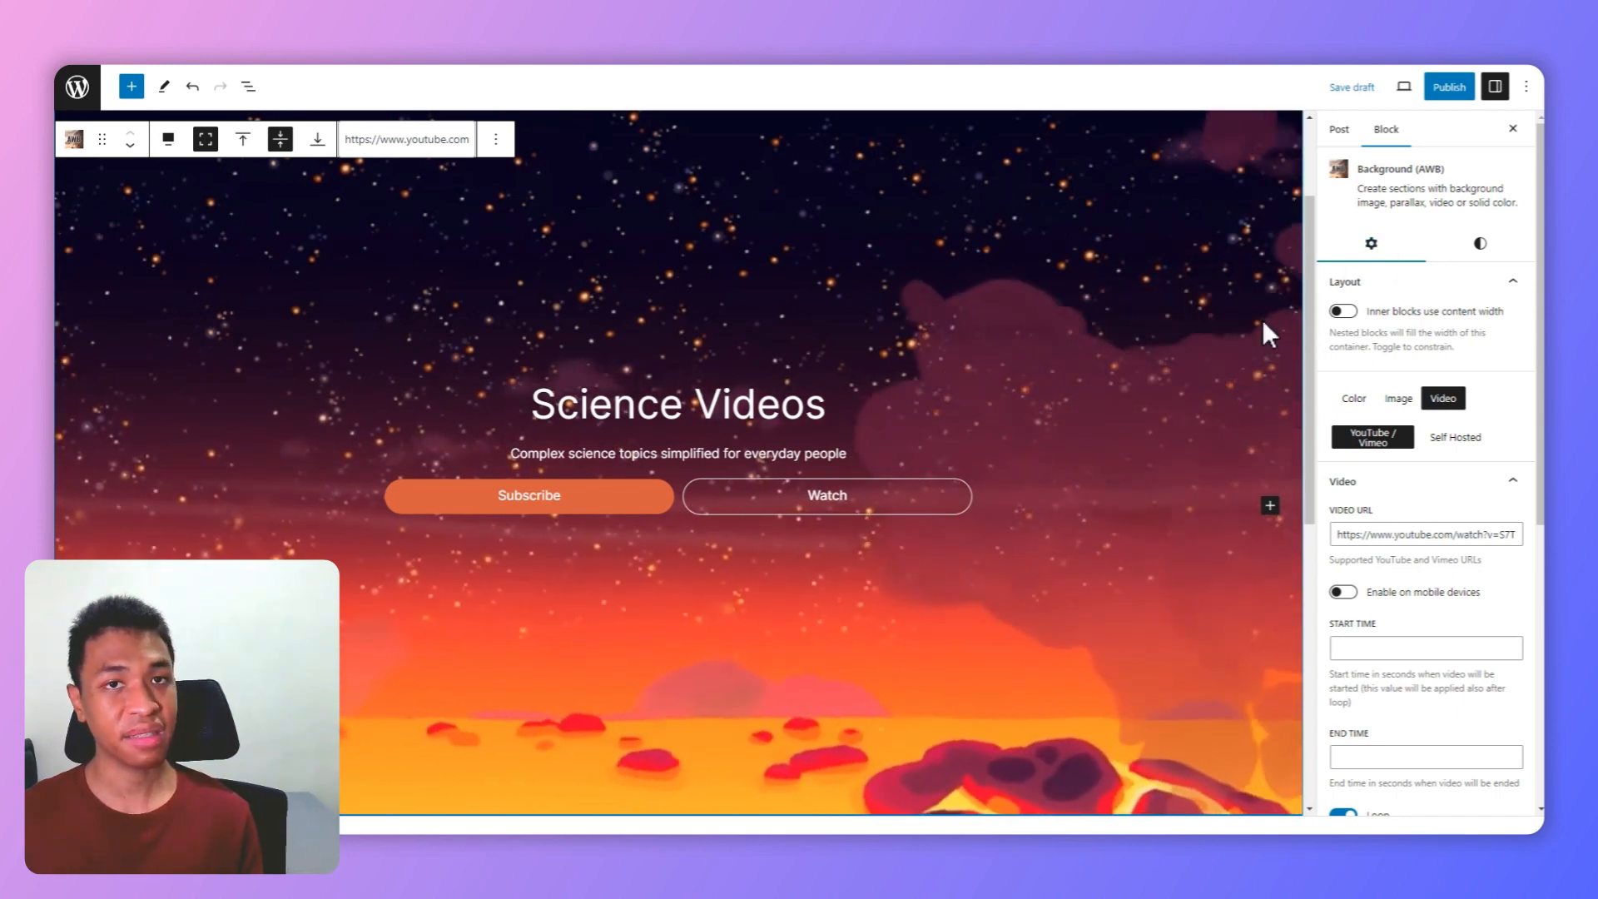
scroll(1414, 379, down, 5)
scroll(1445, 343, down, 1)
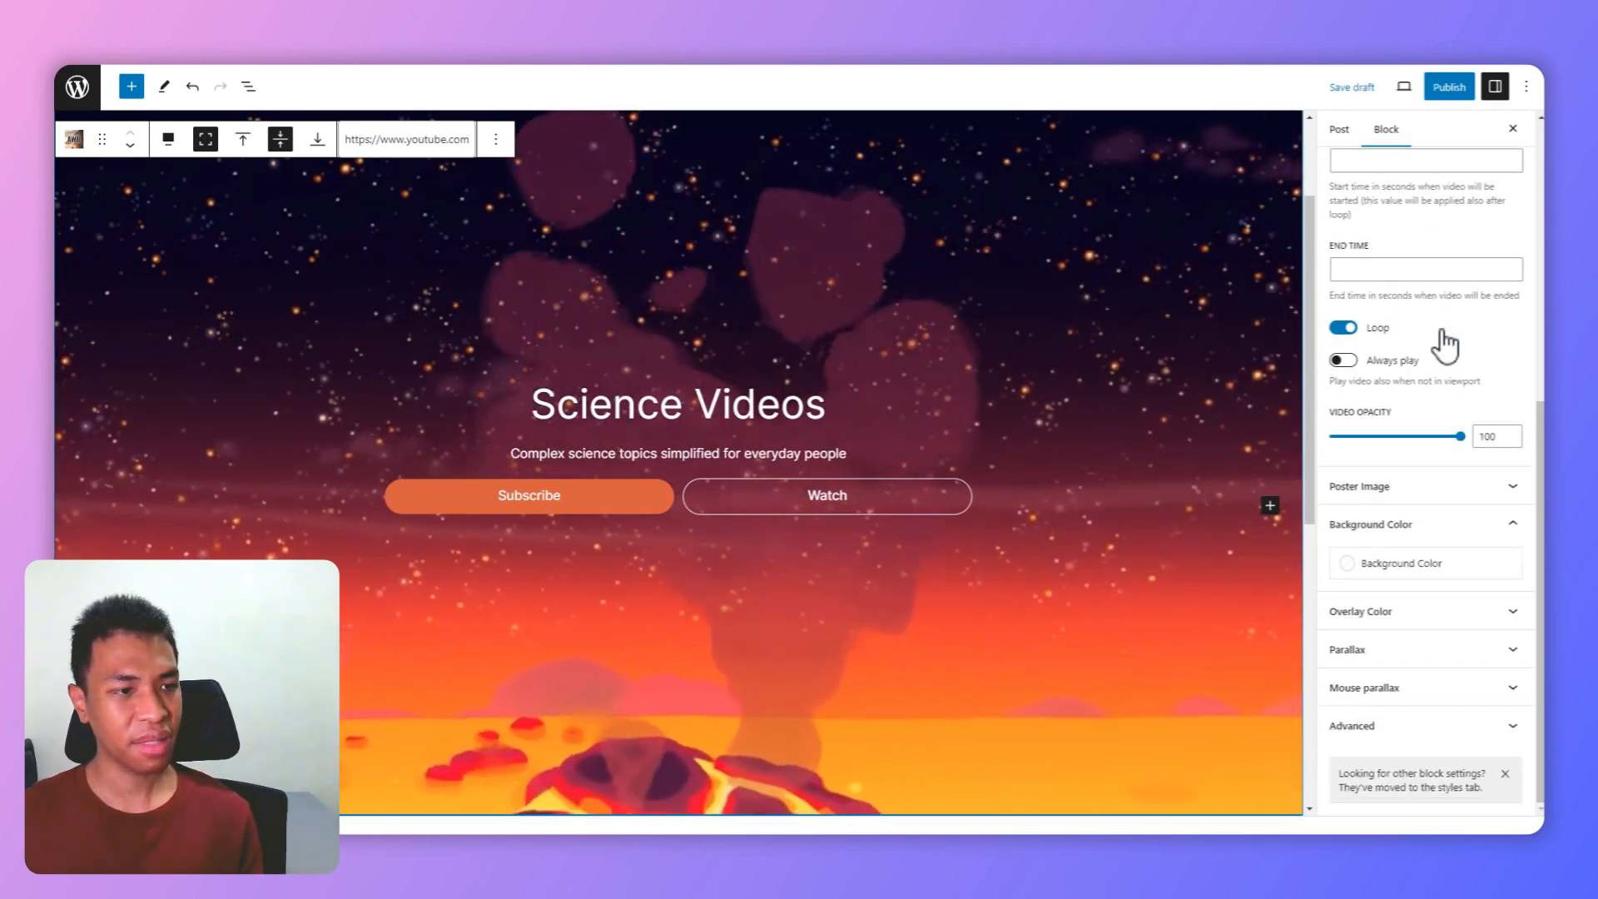
click(1405, 566)
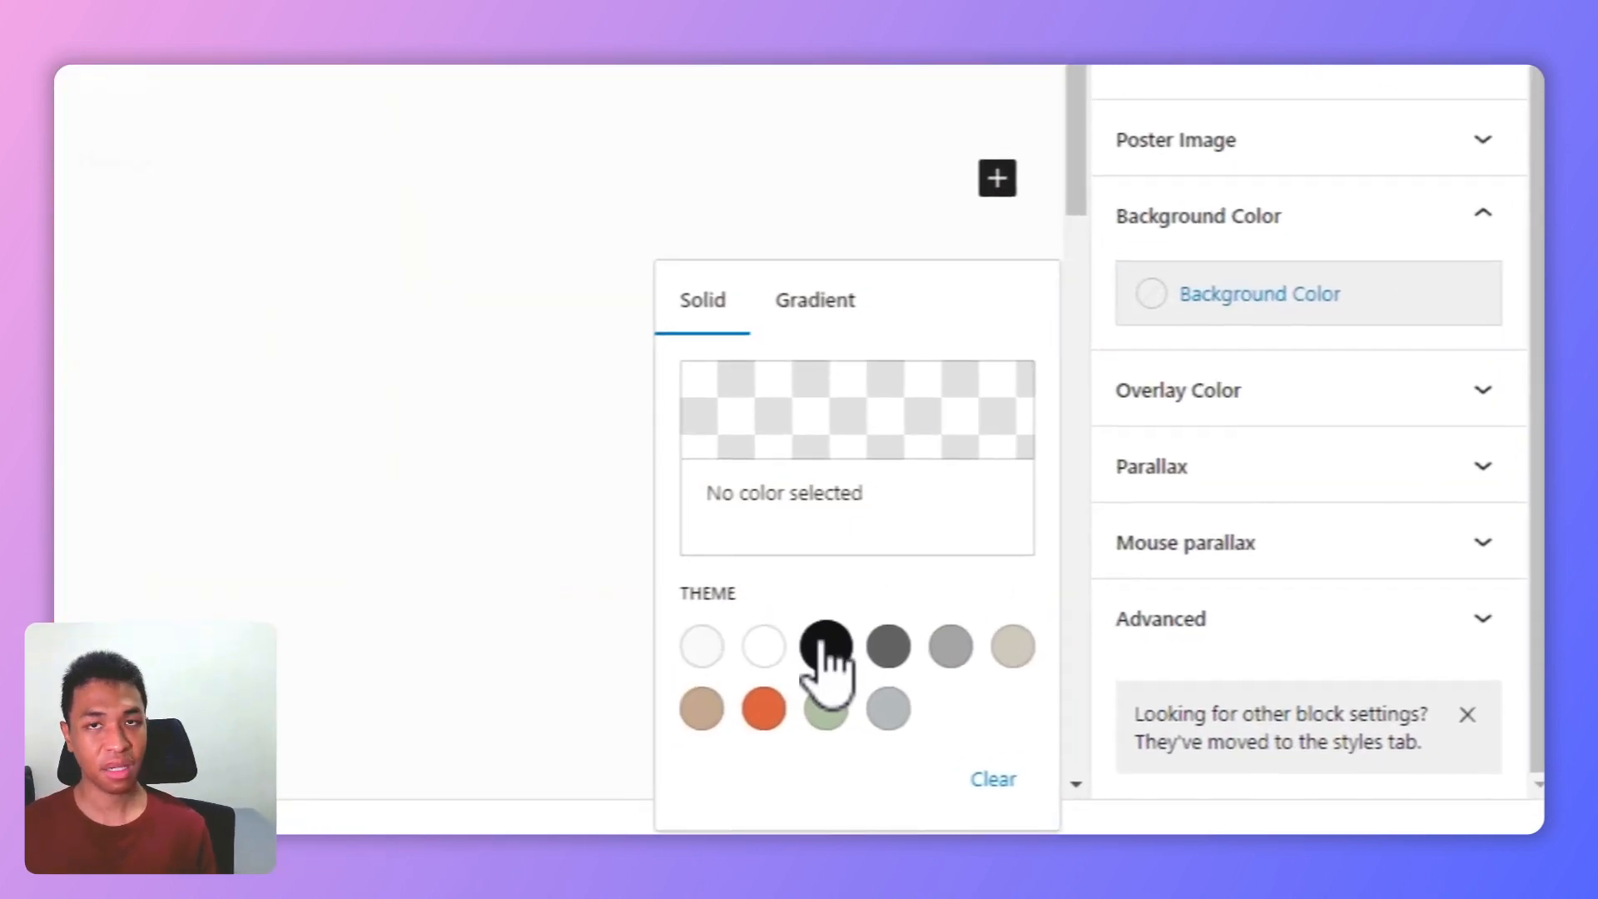
click(826, 647)
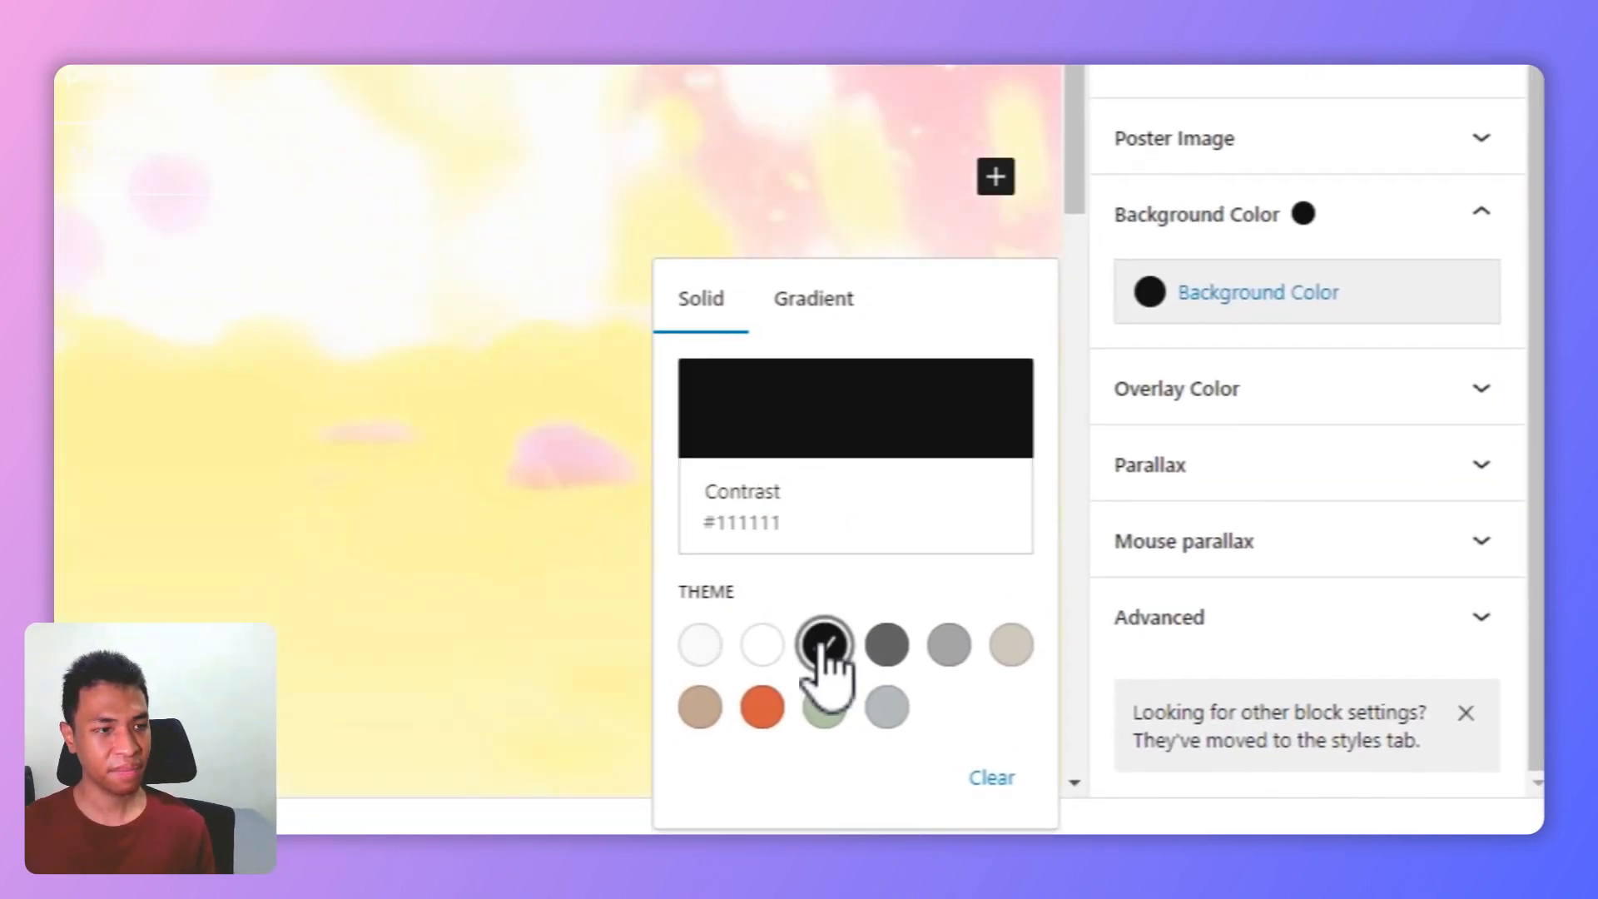
Step: Lower the background block's video opacity to about 30
scroll(1216, 631, up, 6)
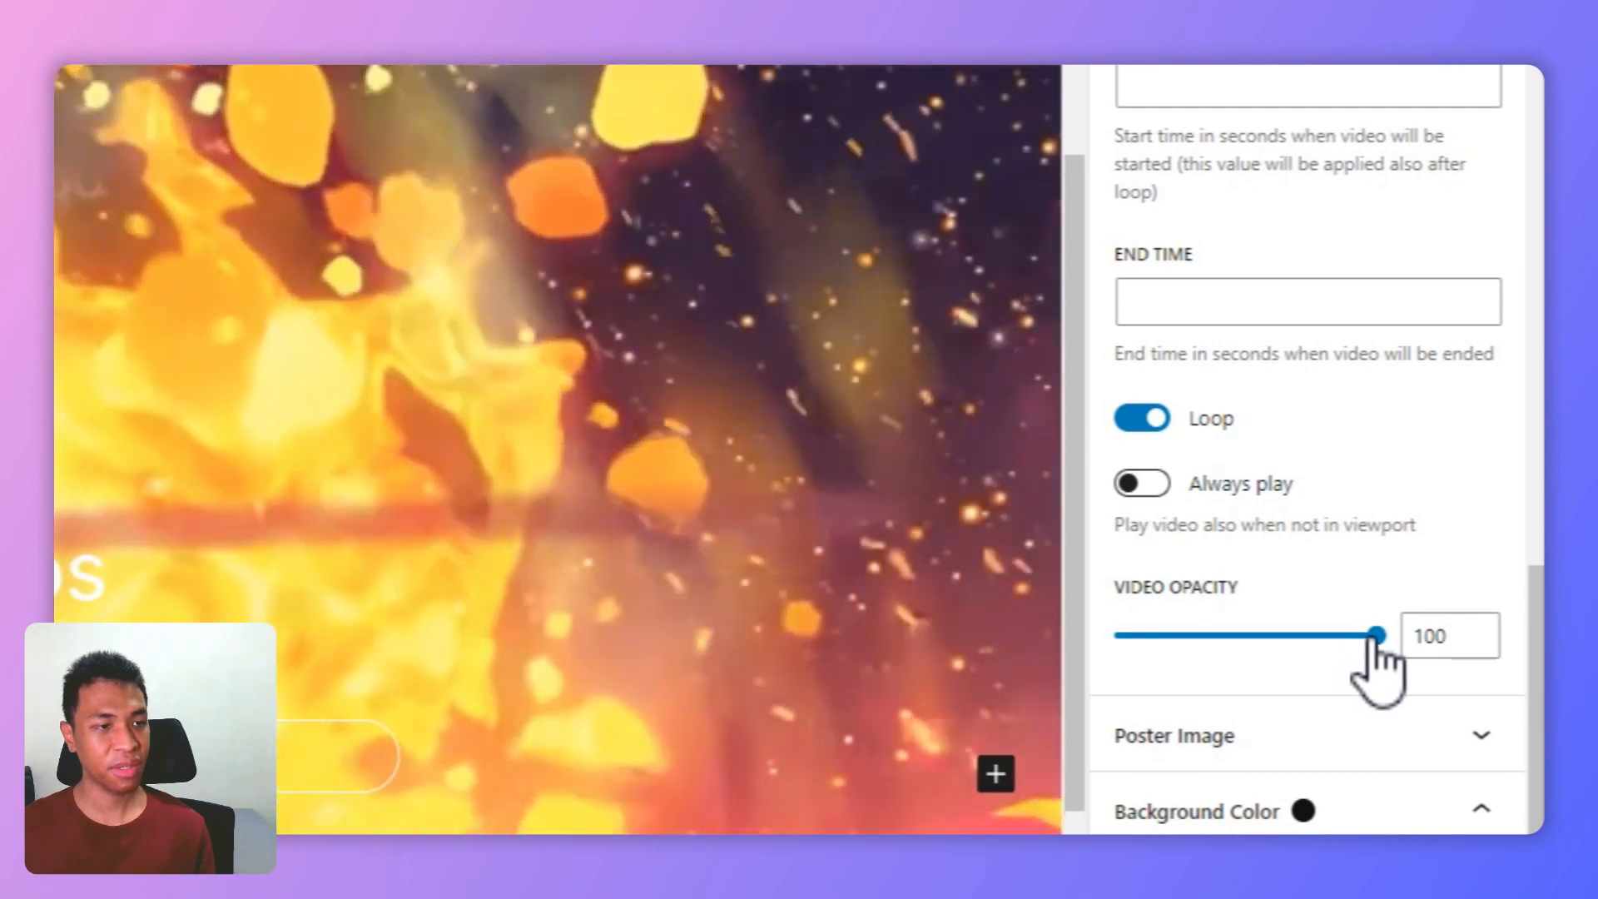
drag(1375, 631, 1190, 638)
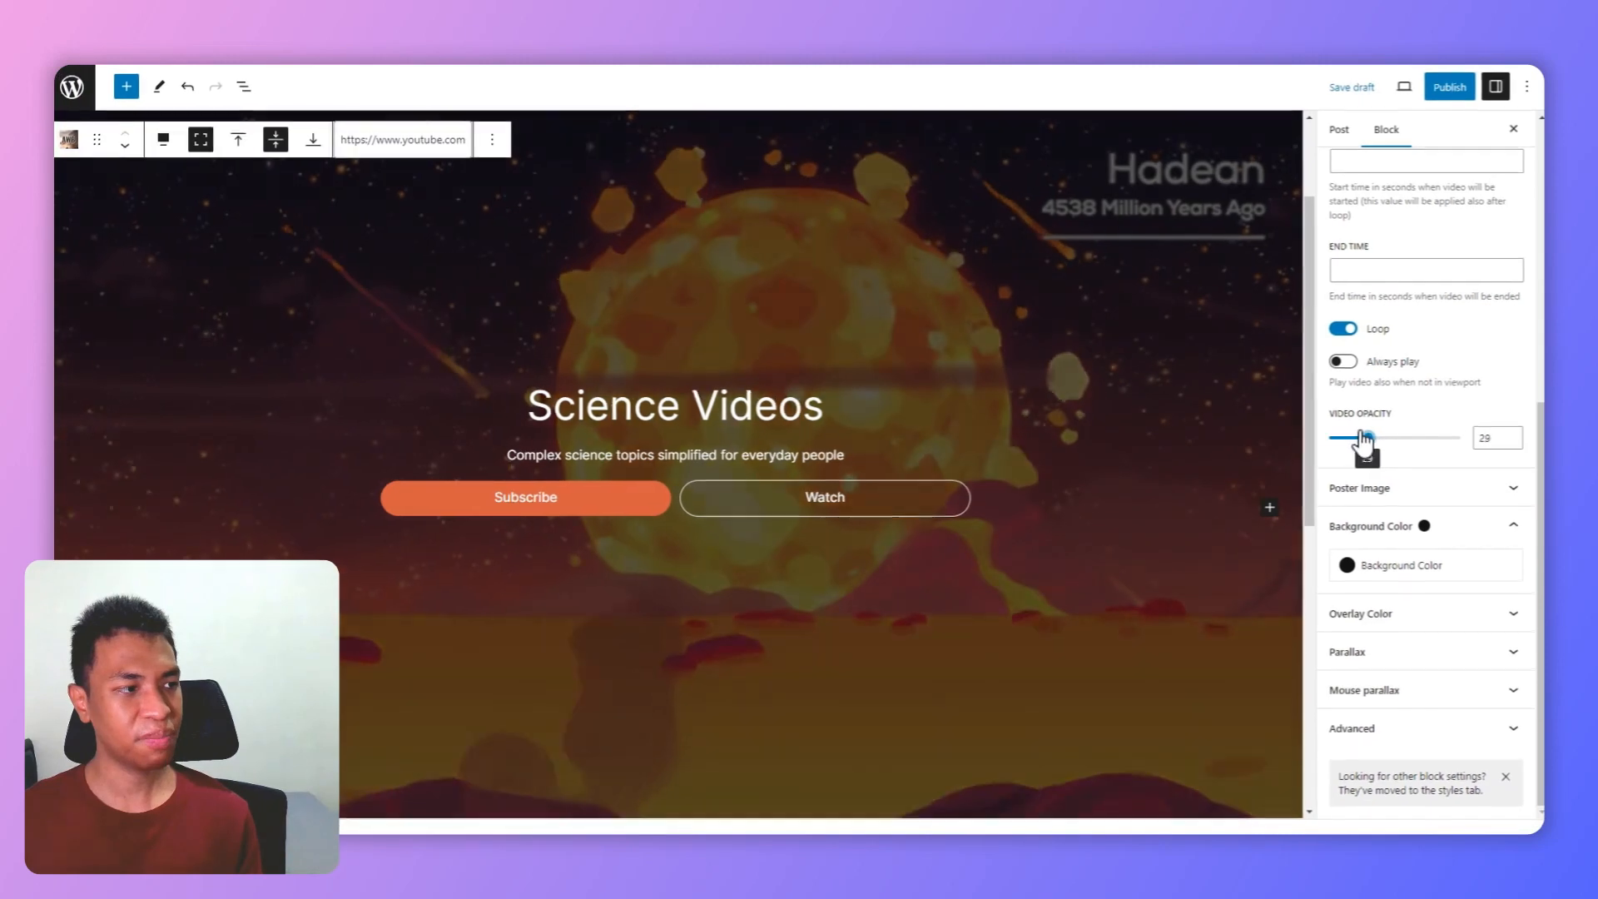
drag(1362, 441, 1374, 446)
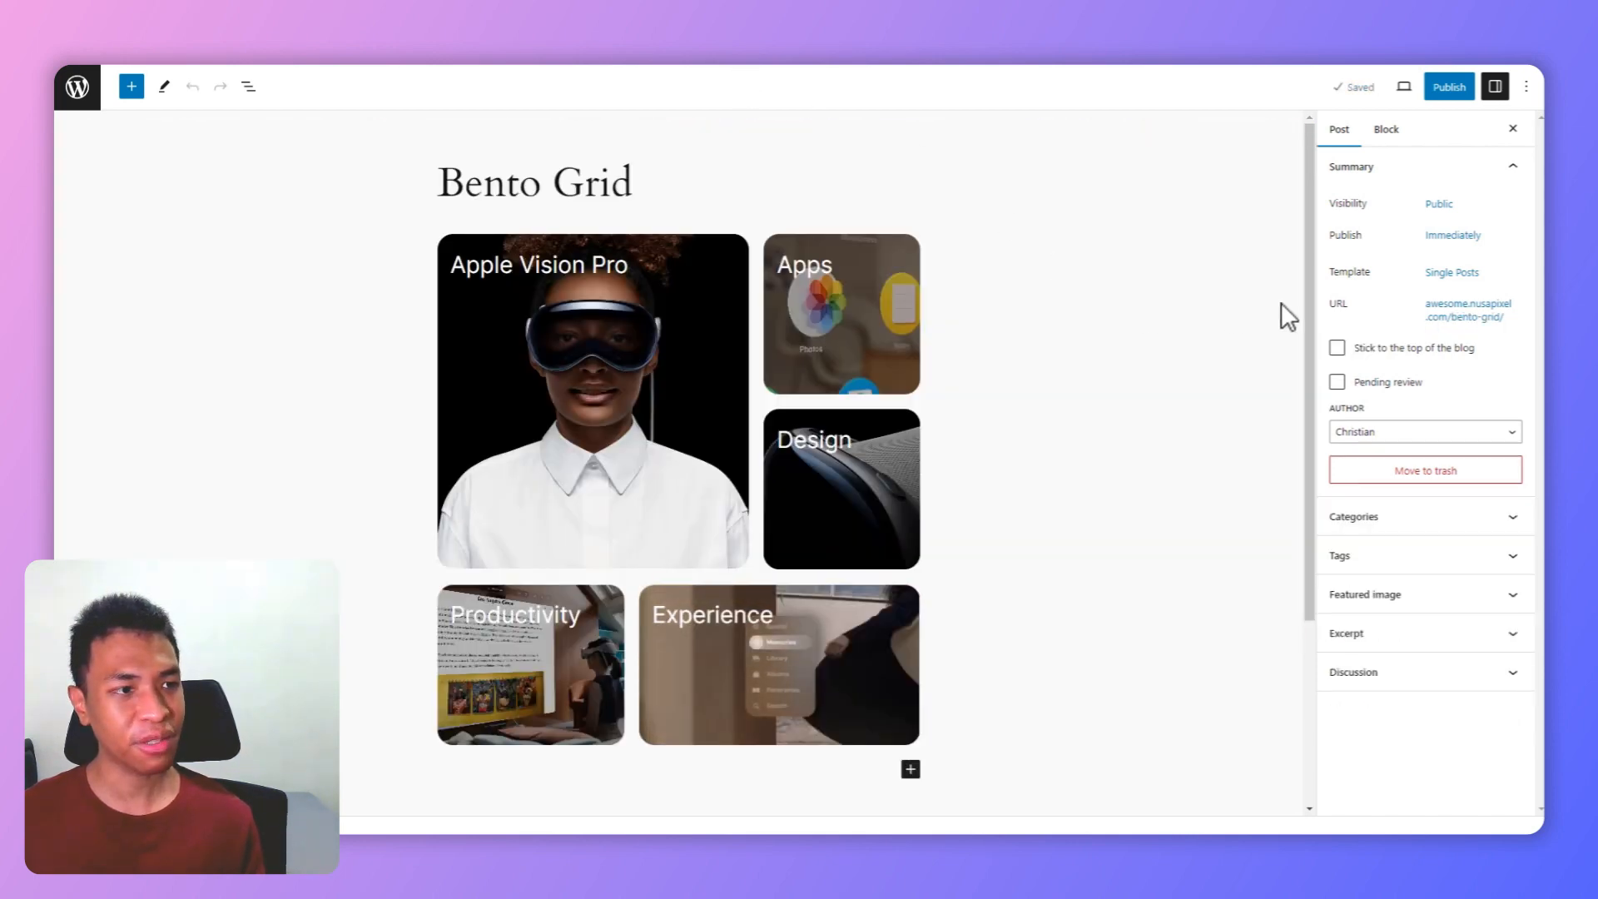
drag(1310, 297, 1282, 332)
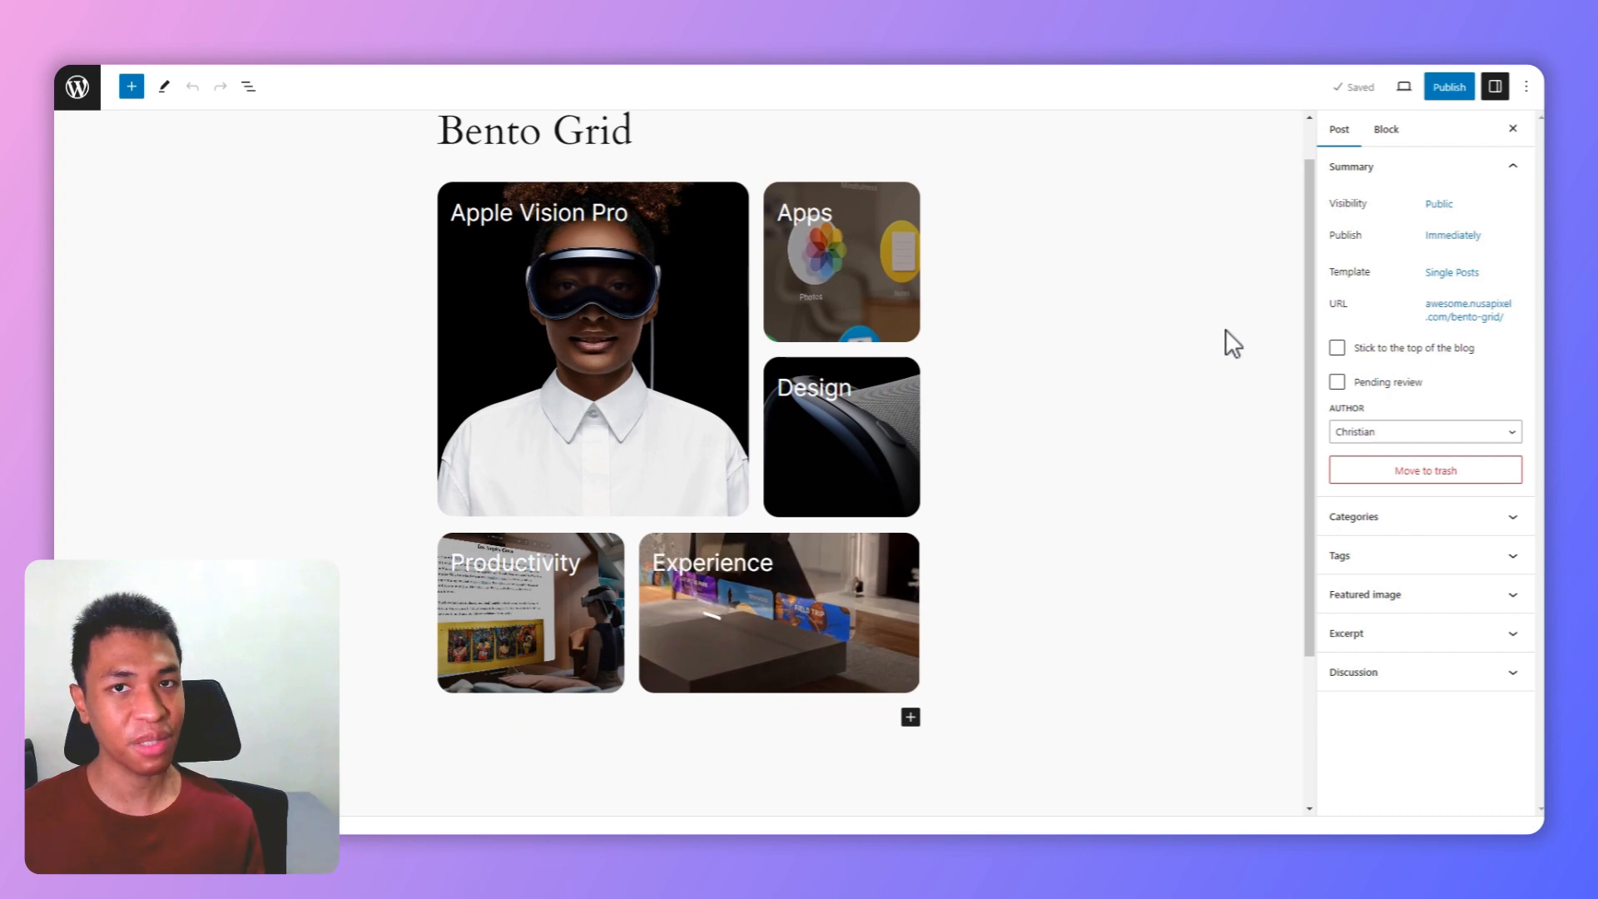